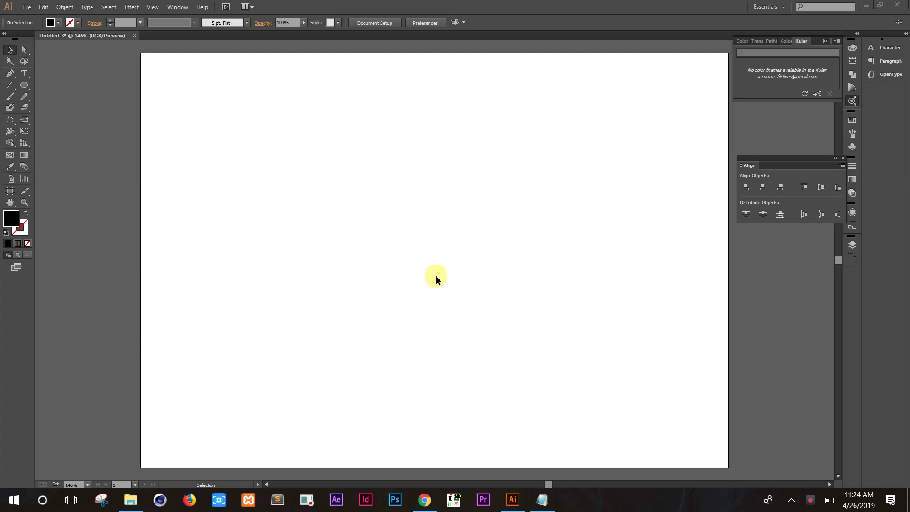
Draw a black-filled rectangle on the left half of the artboard with the Rectangle Tool
click(25, 85)
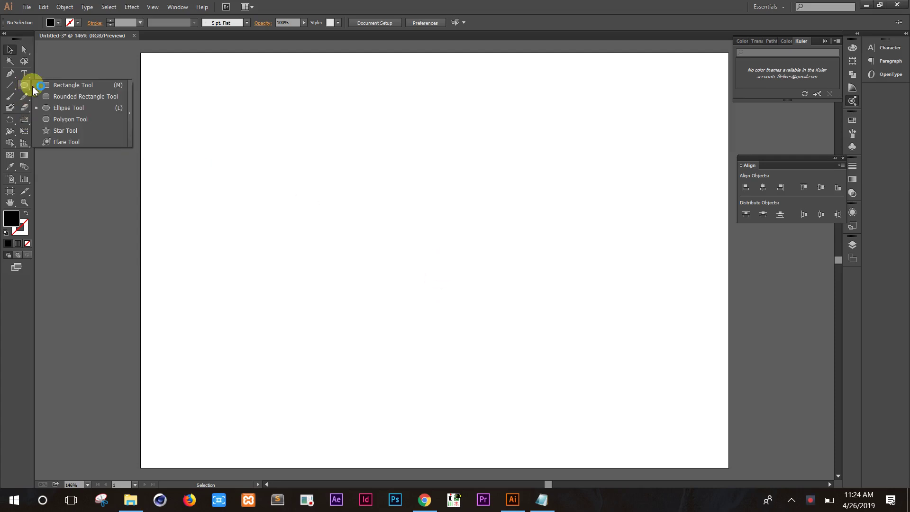
mouse_move(255, 167)
mouse_down()
mouse_move(475, 292)
mouse_move(491, 289)
mouse_up()
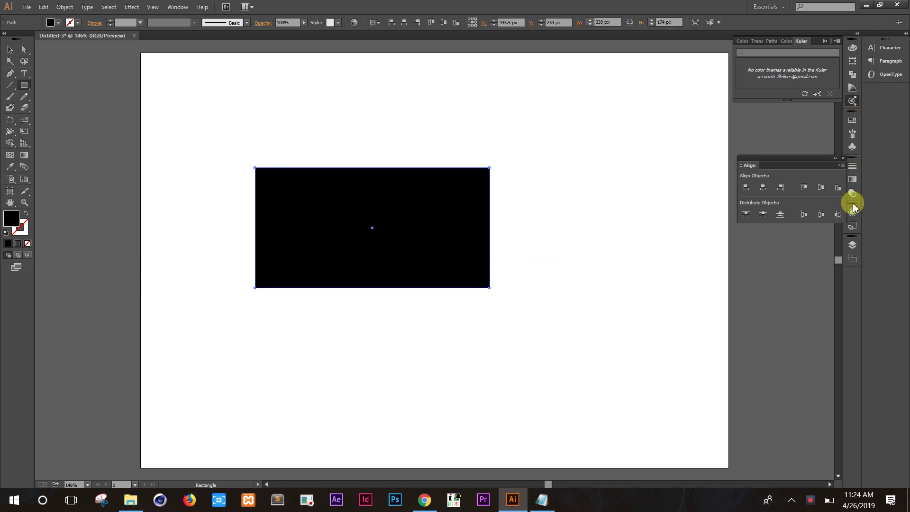
Open and enlarge the Gradient panel, then detach Transparency and collapse it to an icon
click(853, 180)
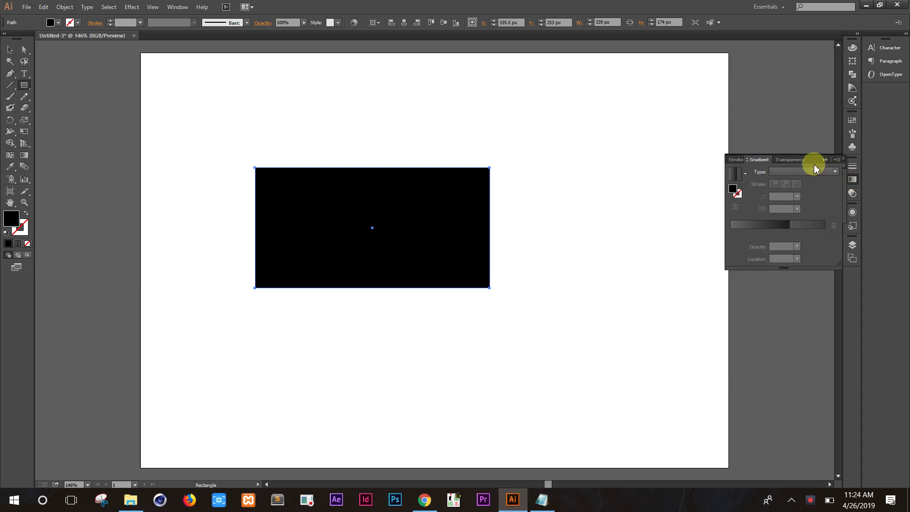
drag(811, 167, 808, 35)
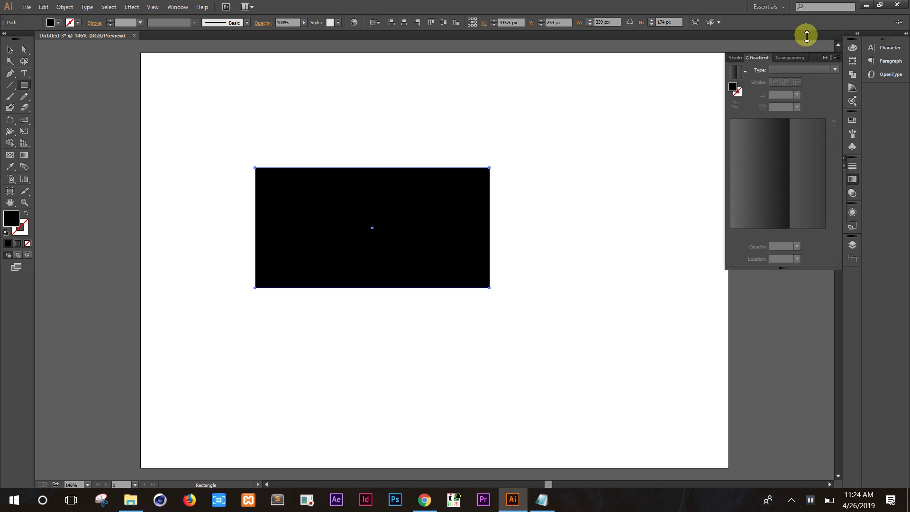
drag(804, 160, 812, 101)
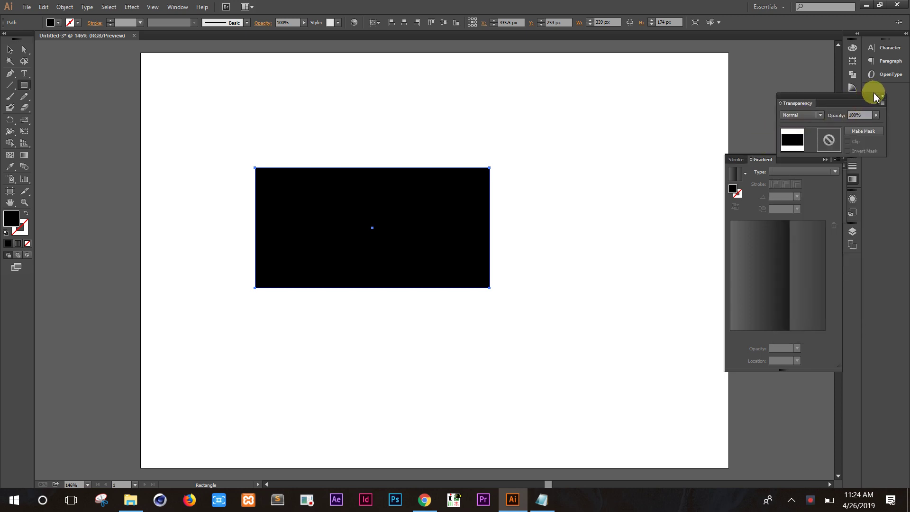
click(874, 97)
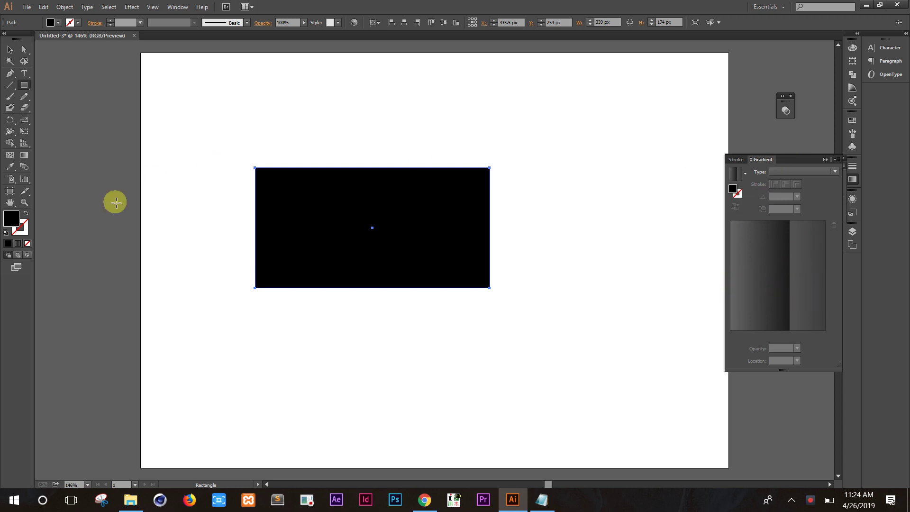
Give the rectangle an olive fill, then apply a radial gradient to it
double_click(11, 219)
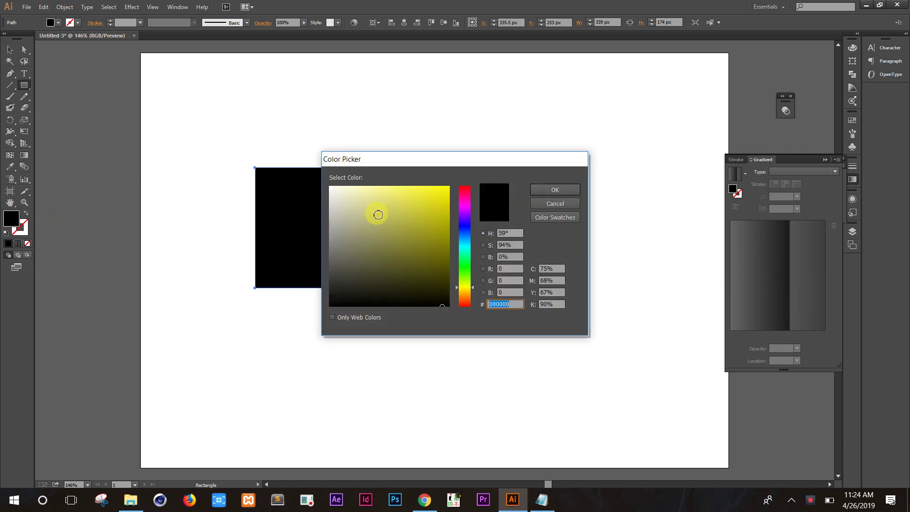
drag(376, 210, 429, 254)
click(543, 195)
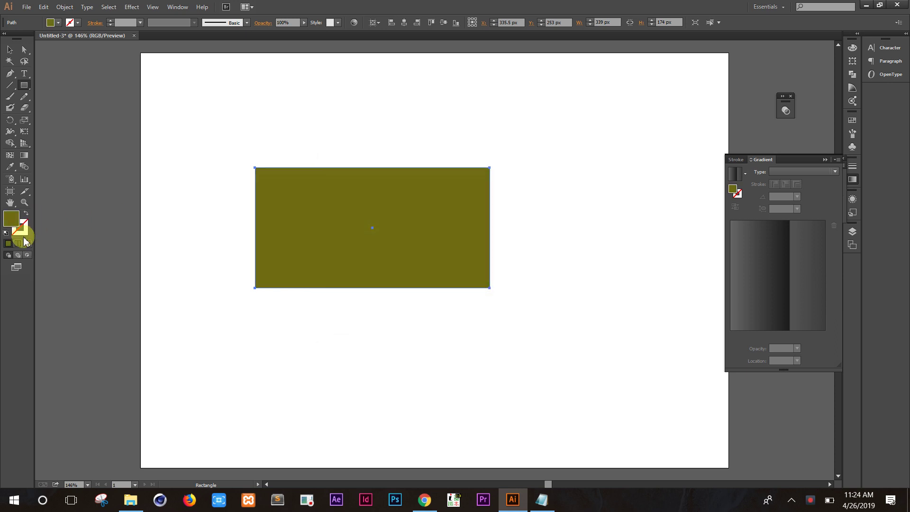
click(18, 243)
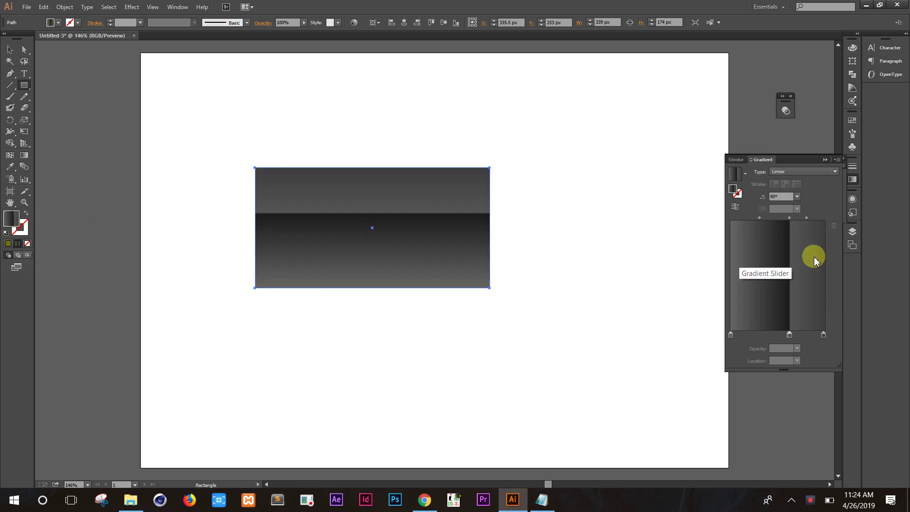
click(780, 172)
click(785, 192)
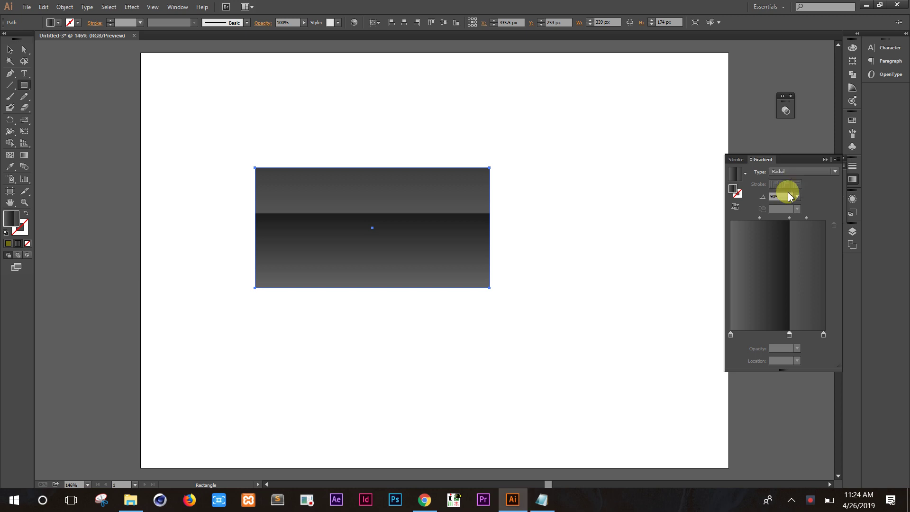
Switch the fill to a lighter olive and reapply the radial gradient to the rectangle
click(737, 161)
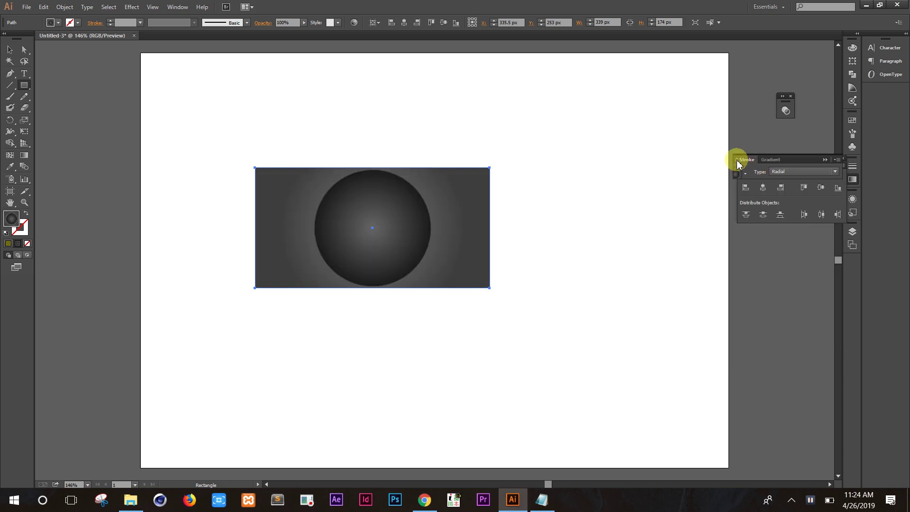
click(763, 159)
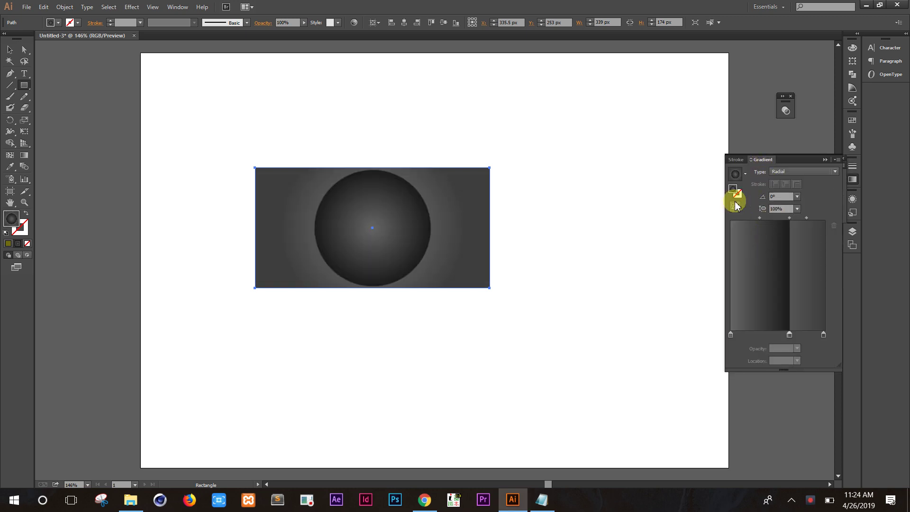
click(836, 159)
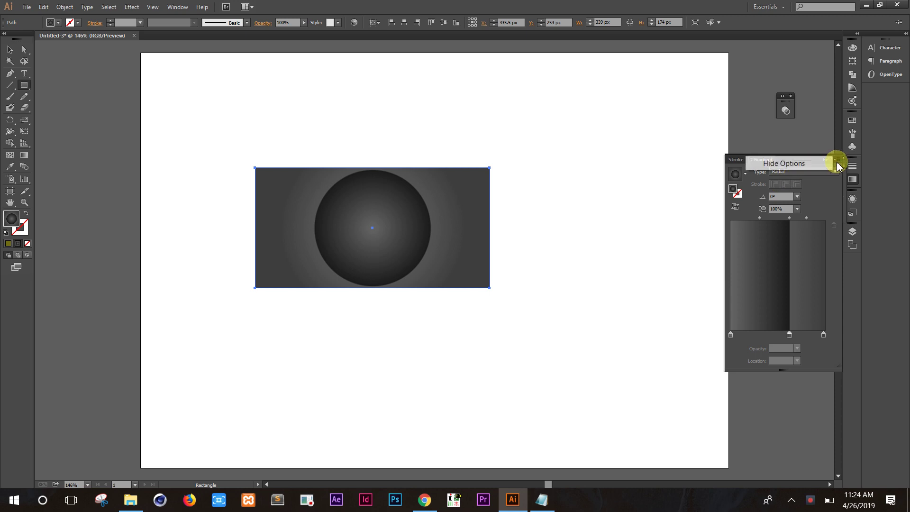
click(816, 195)
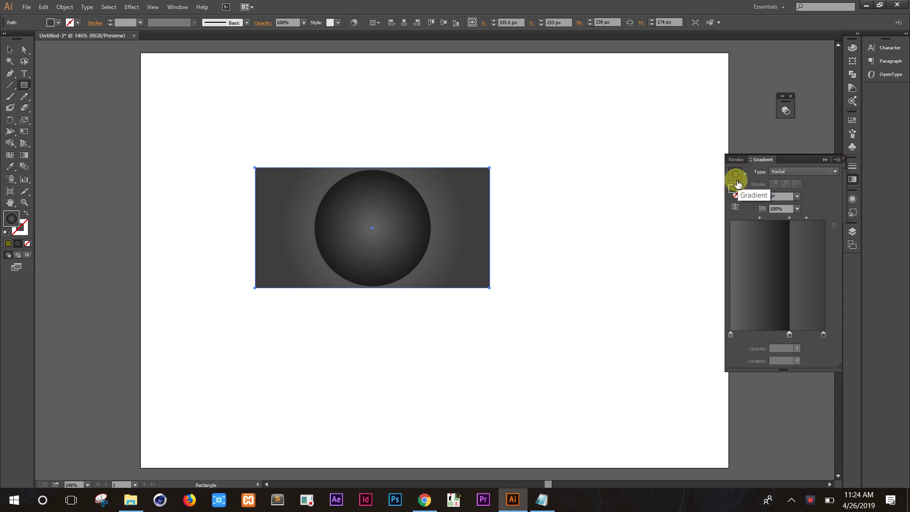
double_click(732, 188)
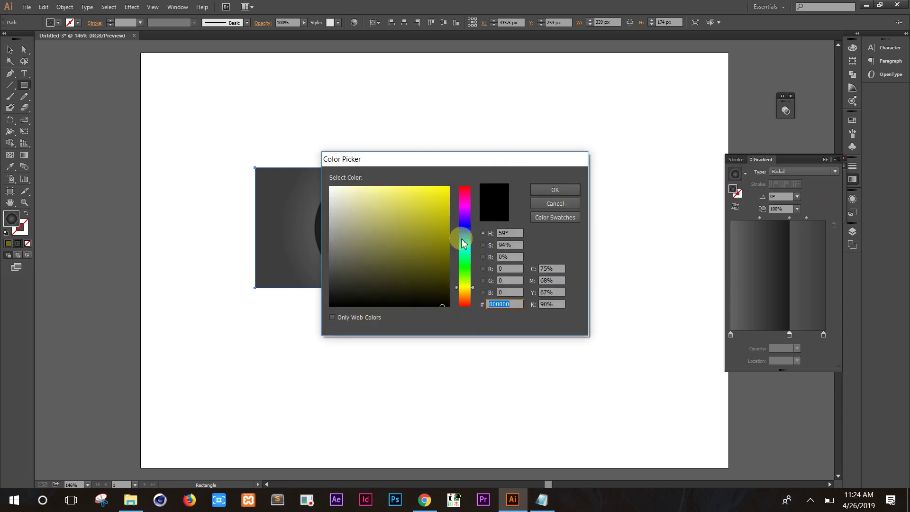
drag(407, 278, 403, 222)
click(553, 189)
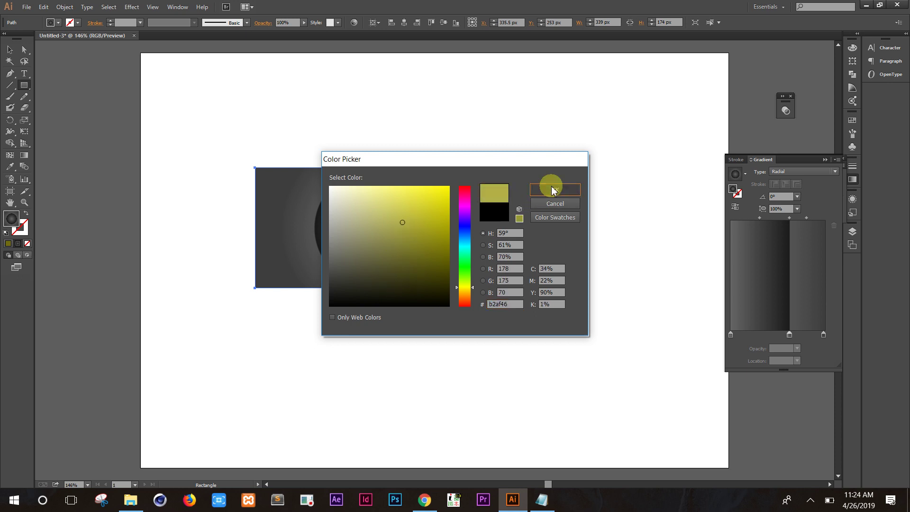
click(18, 244)
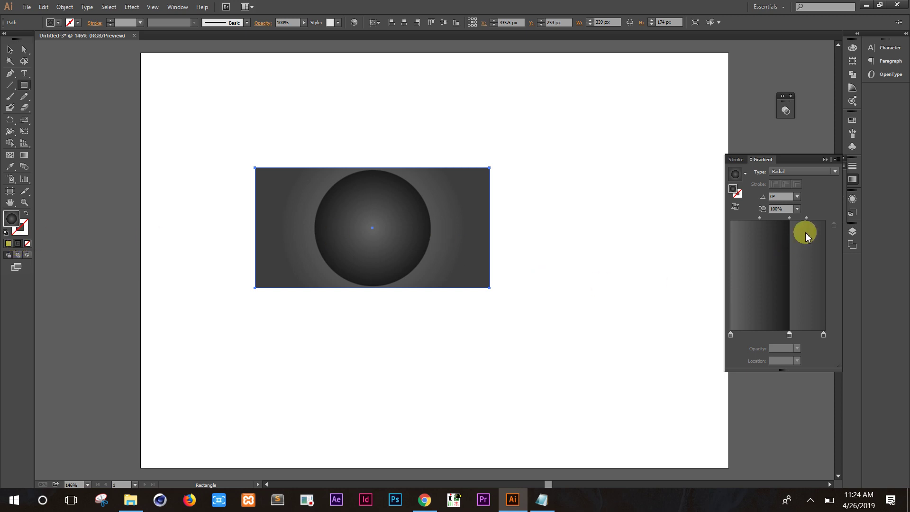
Switch the gradient to linear and set its left stop to bright green in RGB mode
click(812, 173)
click(807, 184)
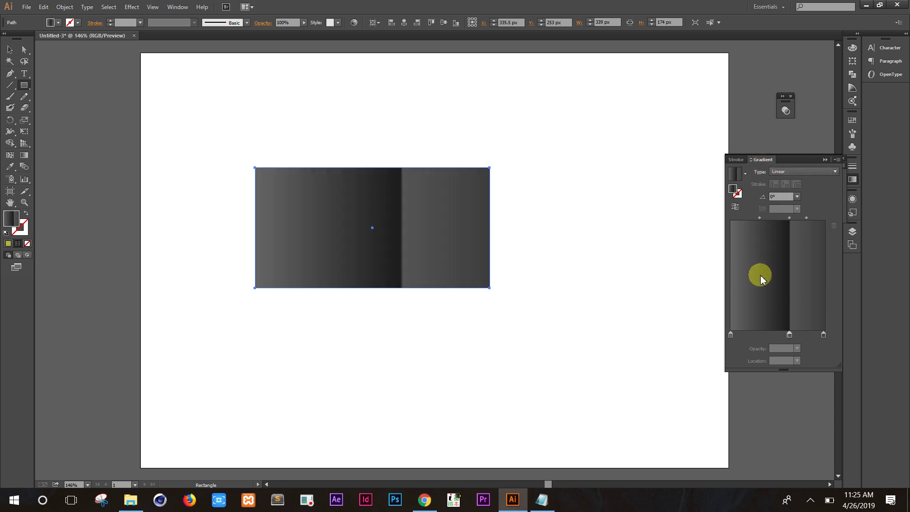
click(730, 335)
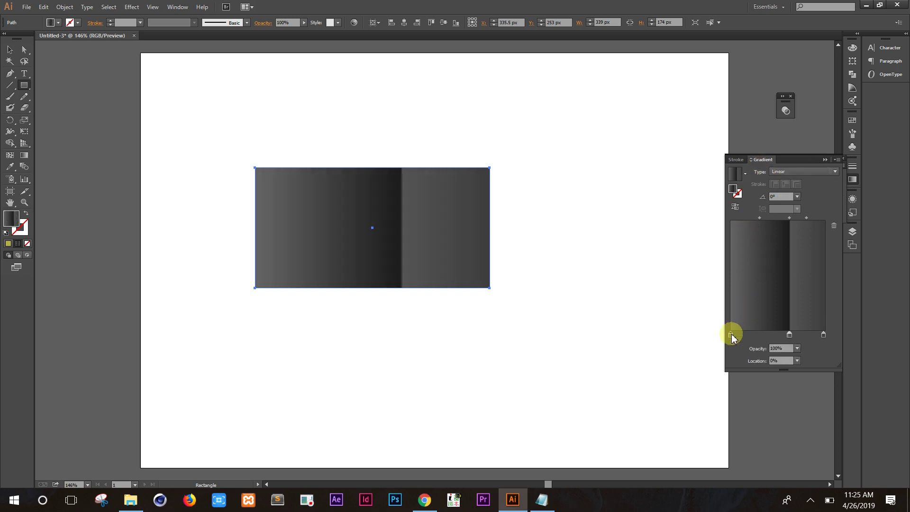
double_click(731, 335)
click(823, 344)
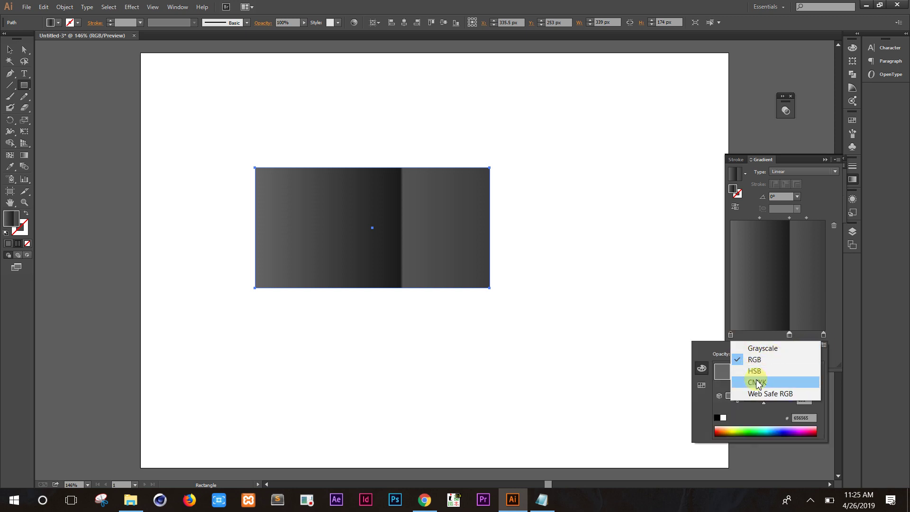
click(707, 402)
click(732, 431)
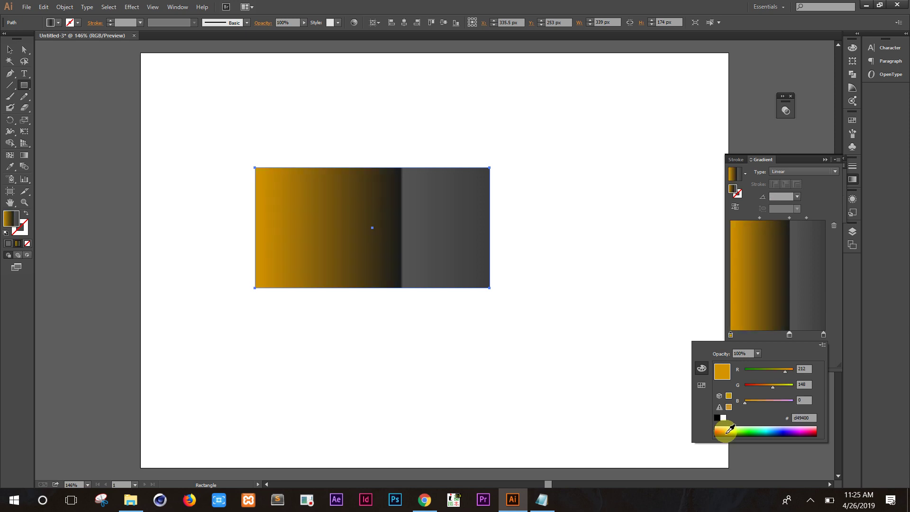
click(752, 430)
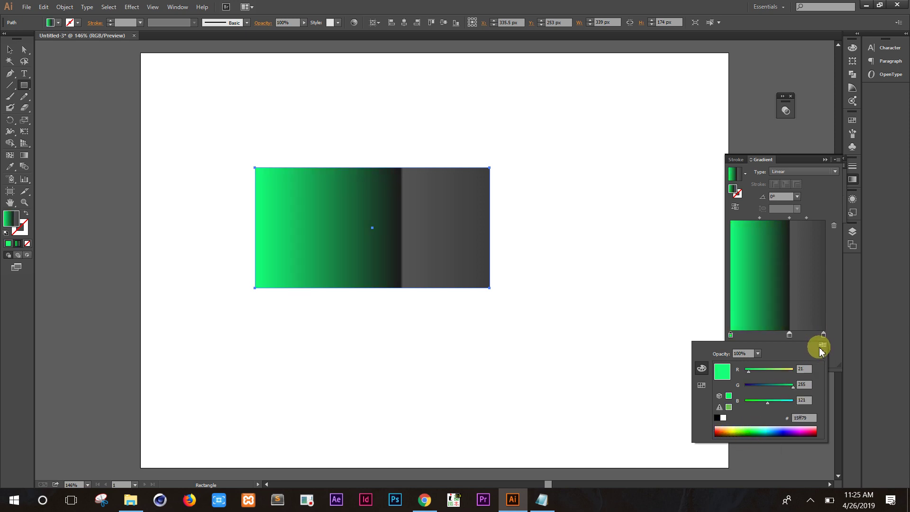
click(808, 303)
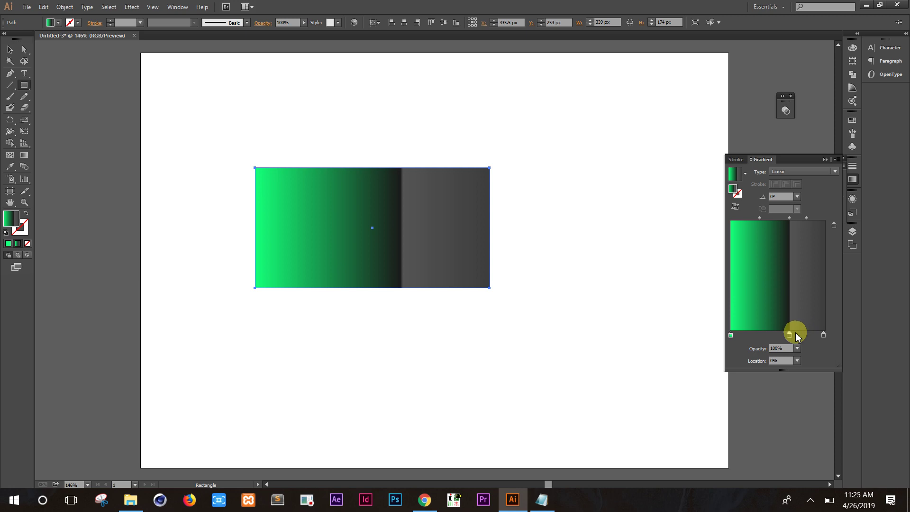
Set the middle gradient stop to orange
double_click(824, 335)
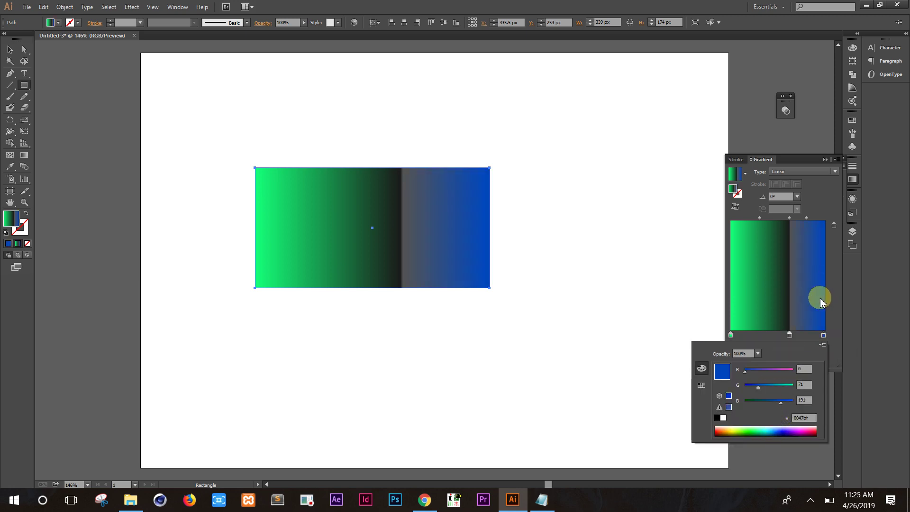
click(789, 336)
double_click(789, 335)
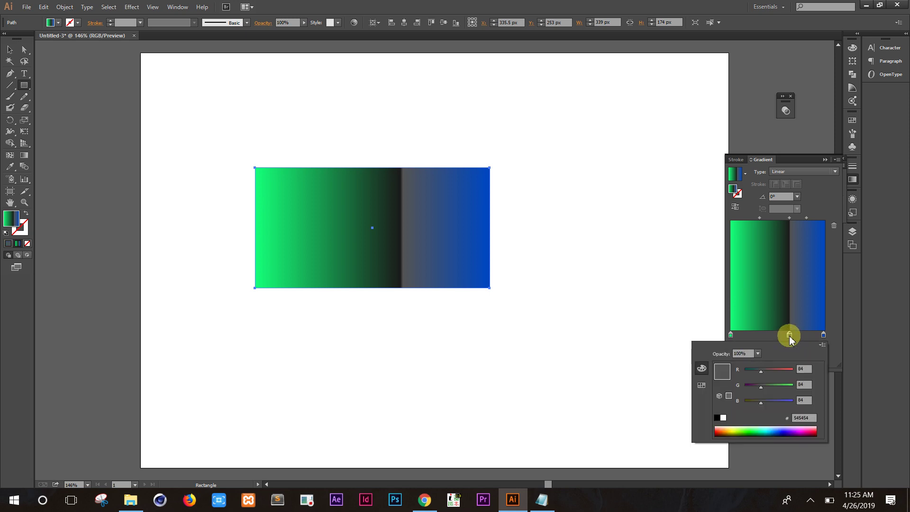
click(771, 429)
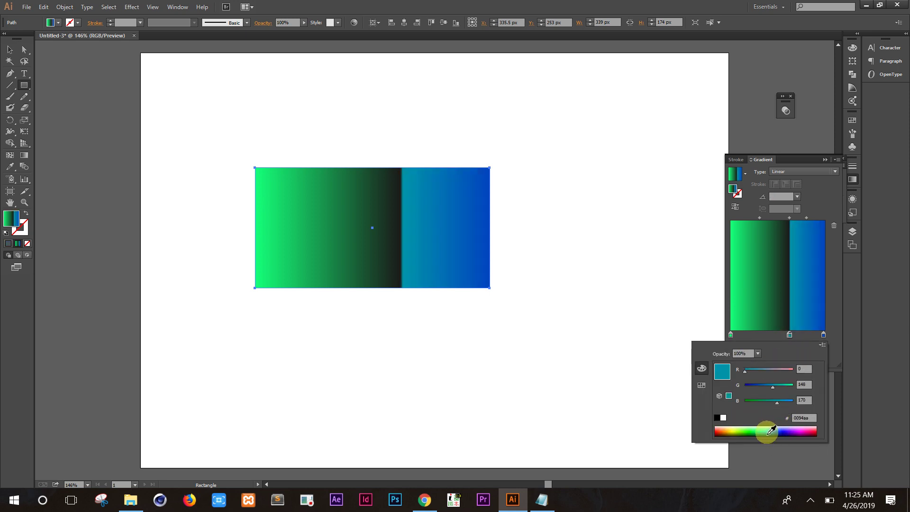
click(726, 430)
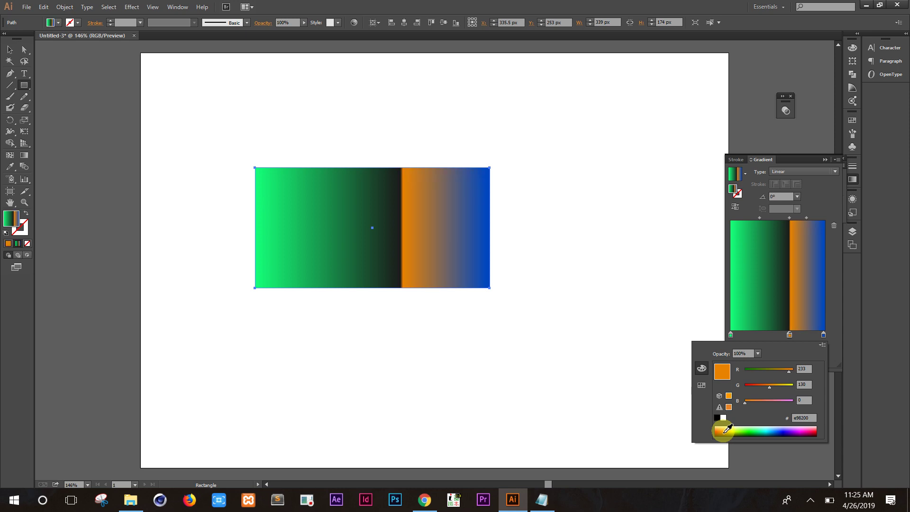
click(774, 272)
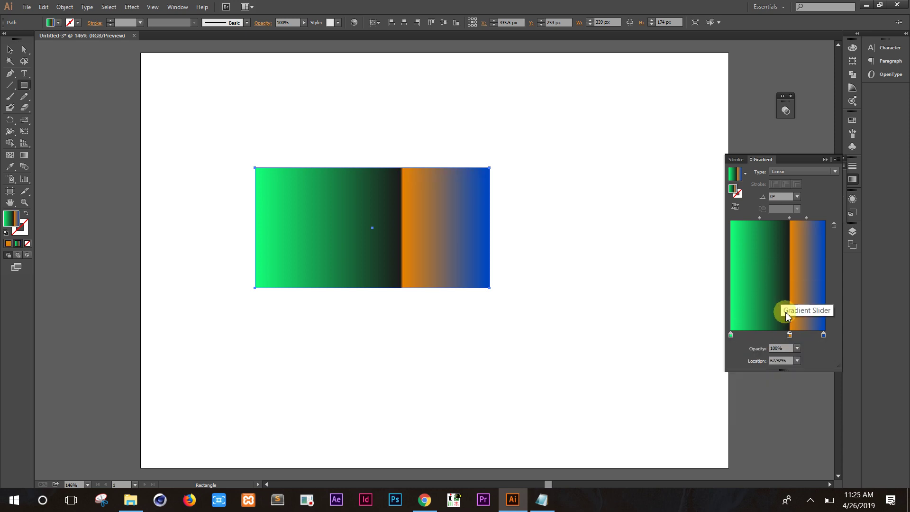
Change the middle gradient stop from orange to bright green (15ff1d)
double_click(787, 334)
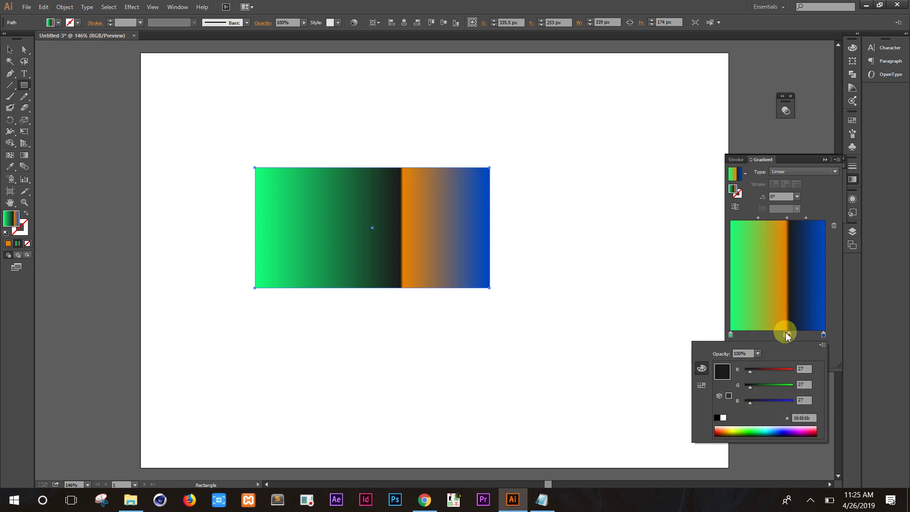
double_click(787, 334)
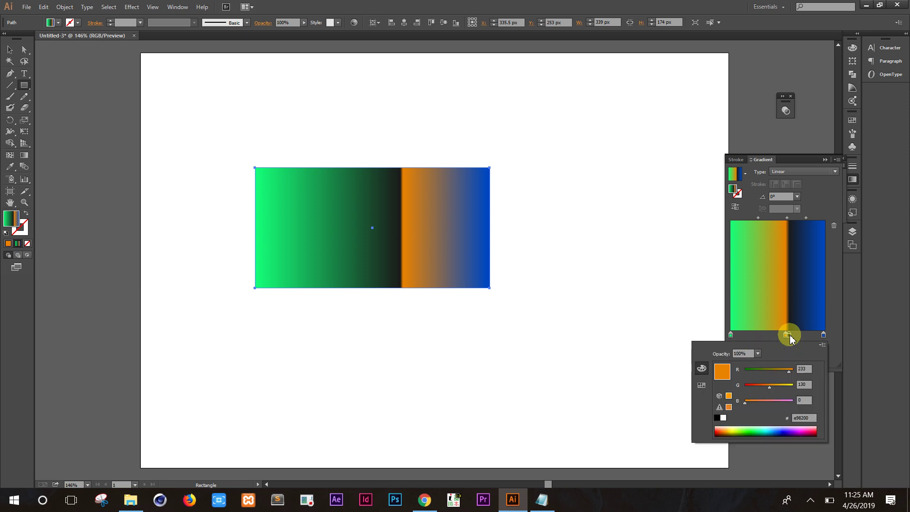
drag(738, 429, 748, 428)
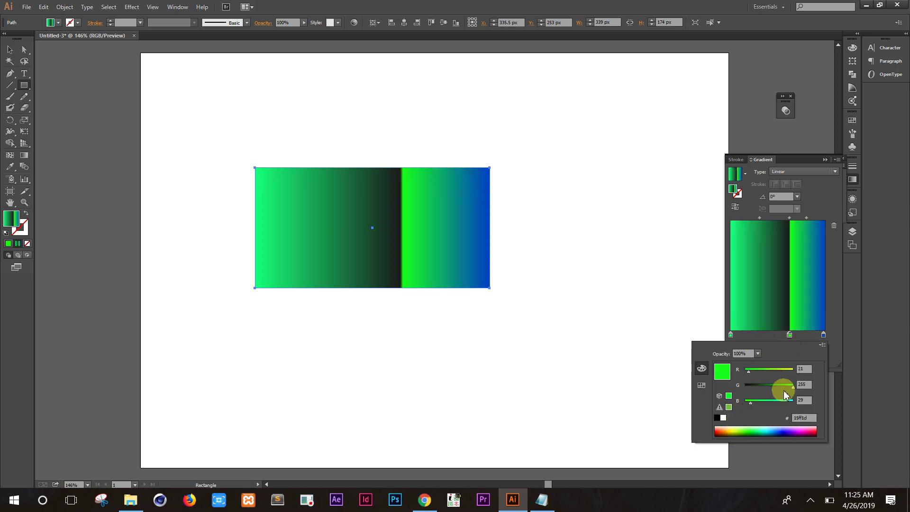
click(827, 191)
Draw a rounded square right of the rectangle and give it a radial gradient
click(24, 49)
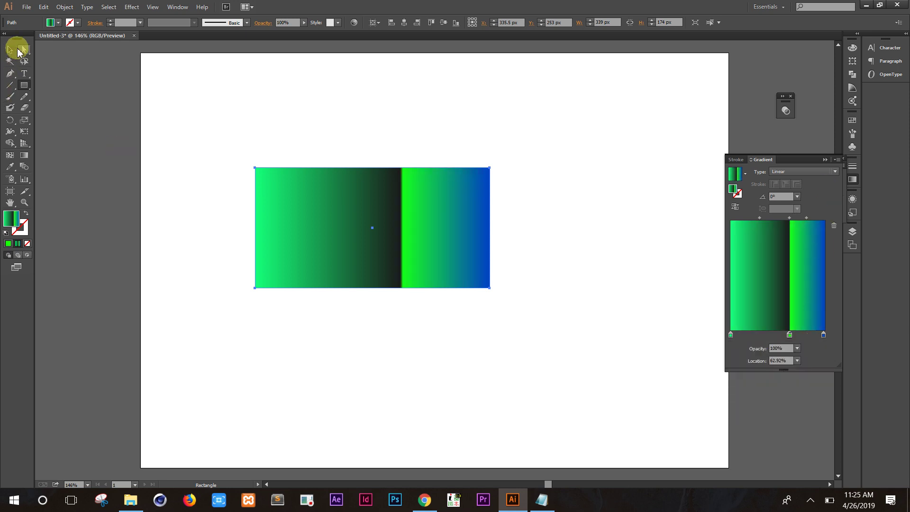
drag(271, 177, 226, 130)
click(336, 230)
drag(336, 229, 564, 325)
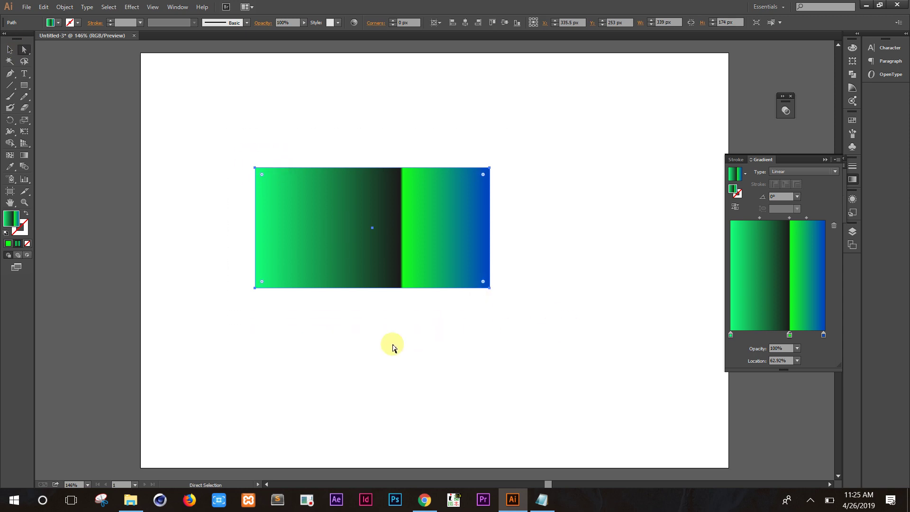
click(195, 283)
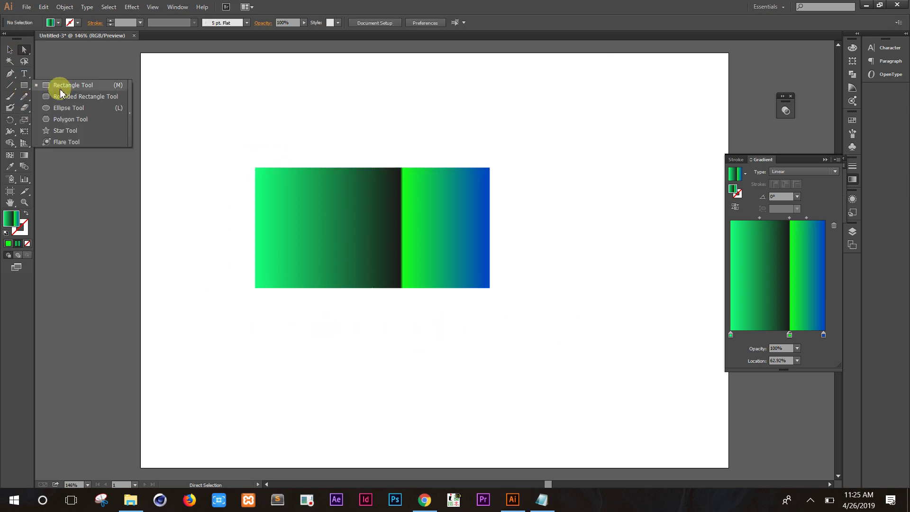
drag(25, 85, 66, 96)
drag(545, 205, 635, 302)
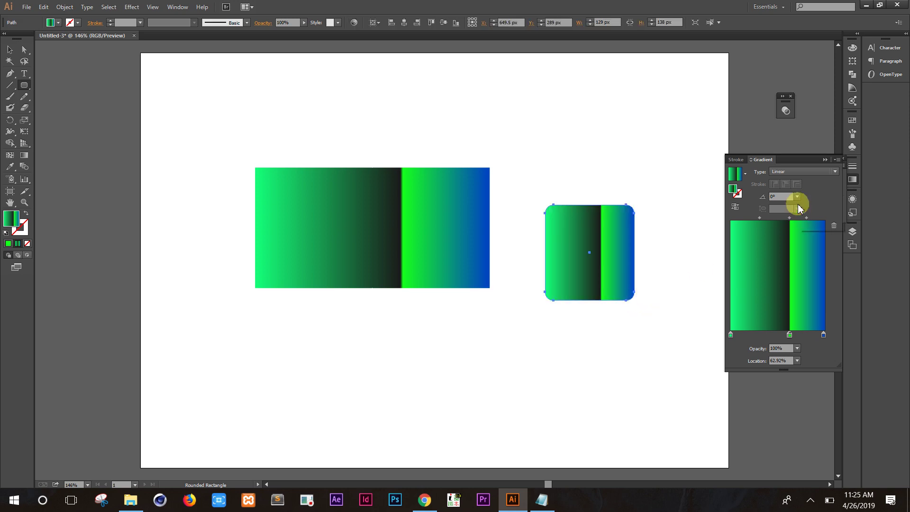
click(780, 174)
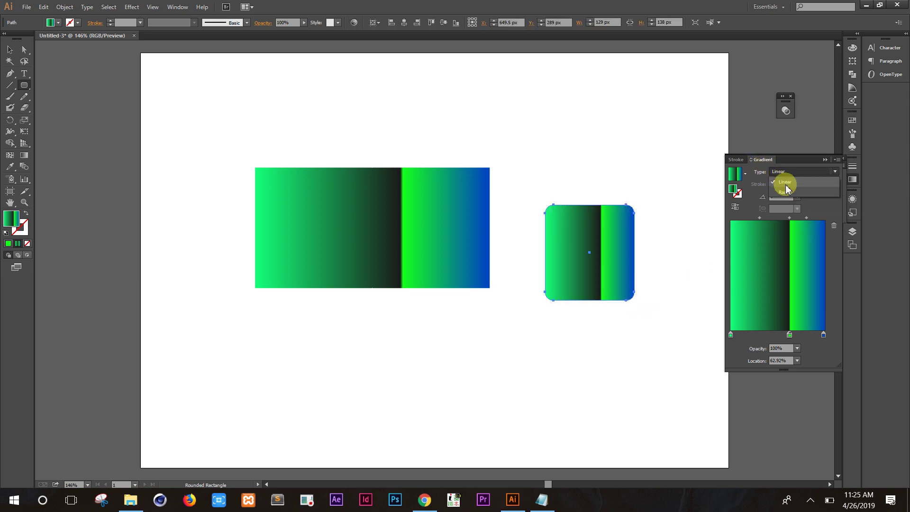
click(789, 194)
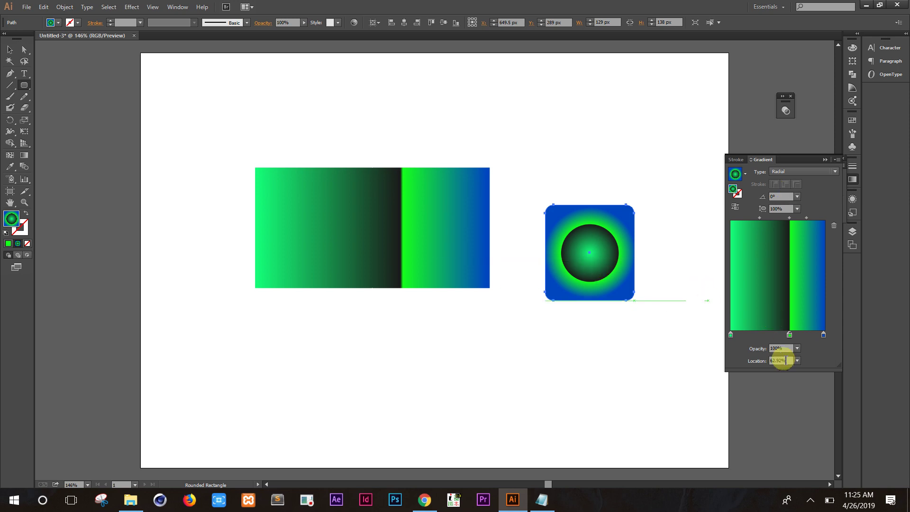
Move the rounded square and the gradient rectangle higher on the artboard
click(30, 50)
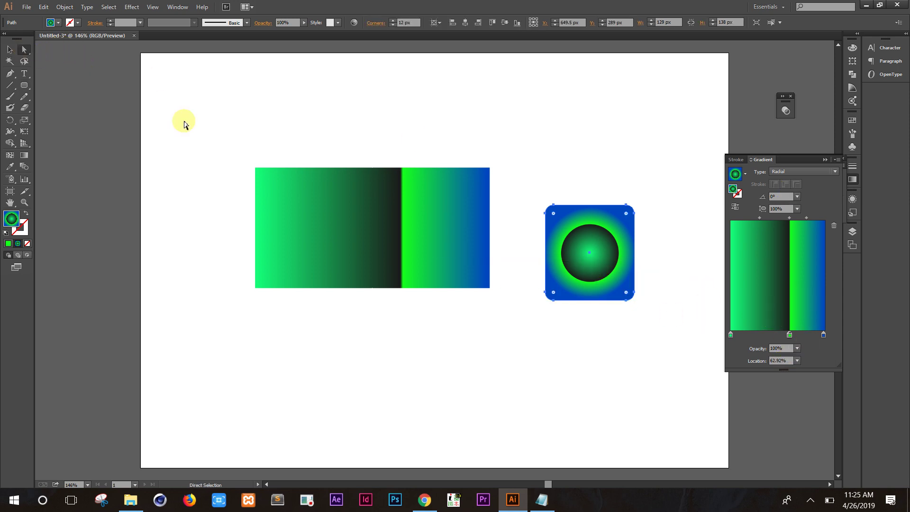
drag(604, 232, 598, 142)
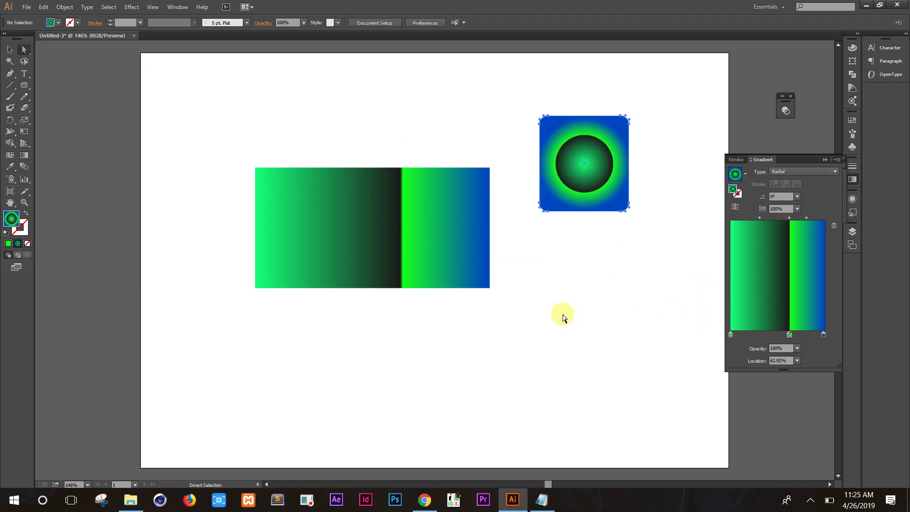
drag(335, 205, 337, 118)
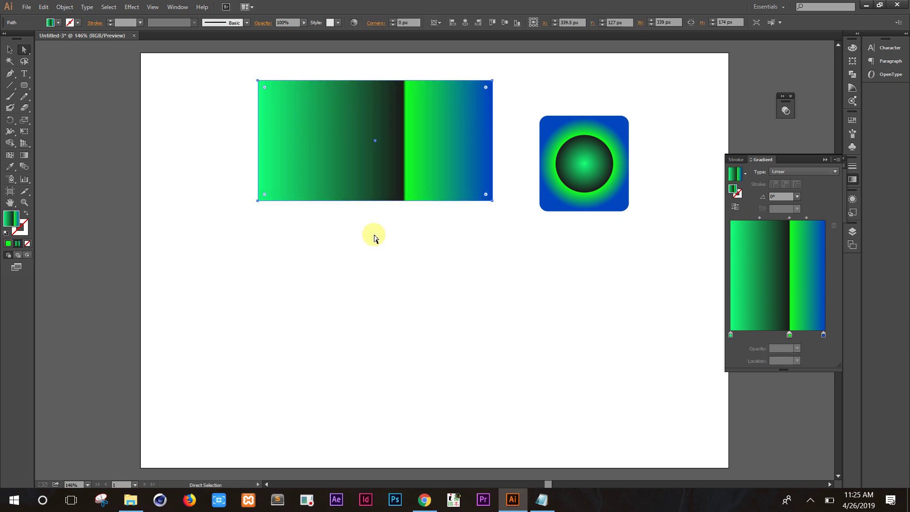
click(374, 238)
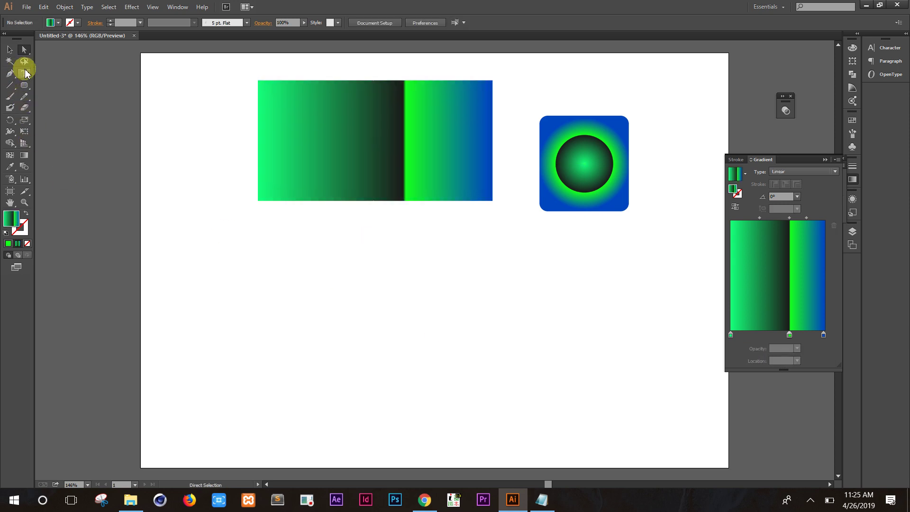
Type PAKISTAN below the shapes and set it to 72 px
click(25, 73)
click(359, 312)
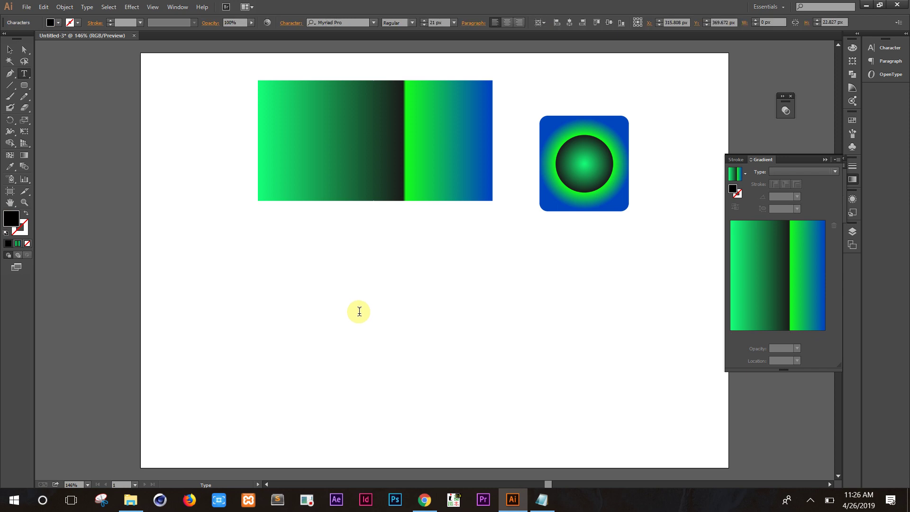
text(PAKISTAN)
key(ctrl+a)
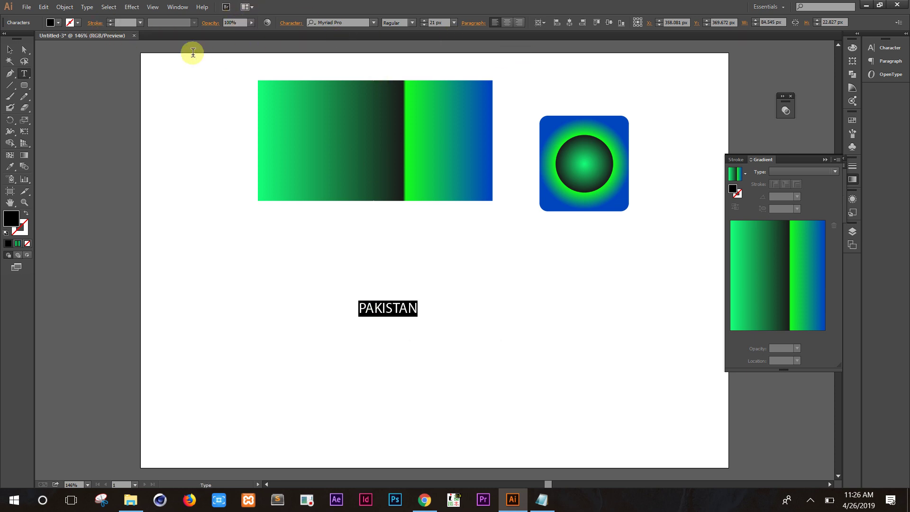
click(455, 25)
click(479, 187)
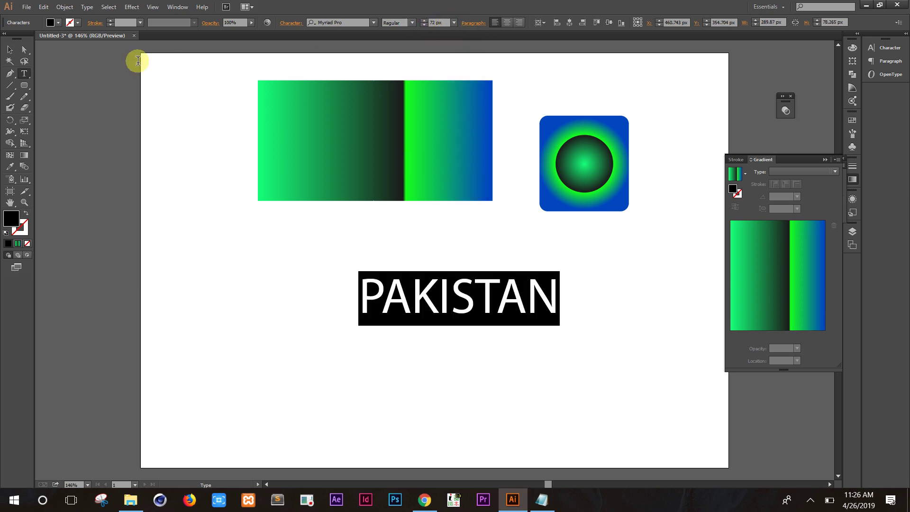
Shift the PAKISTAN text left and apply a gradient fill to it
click(26, 55)
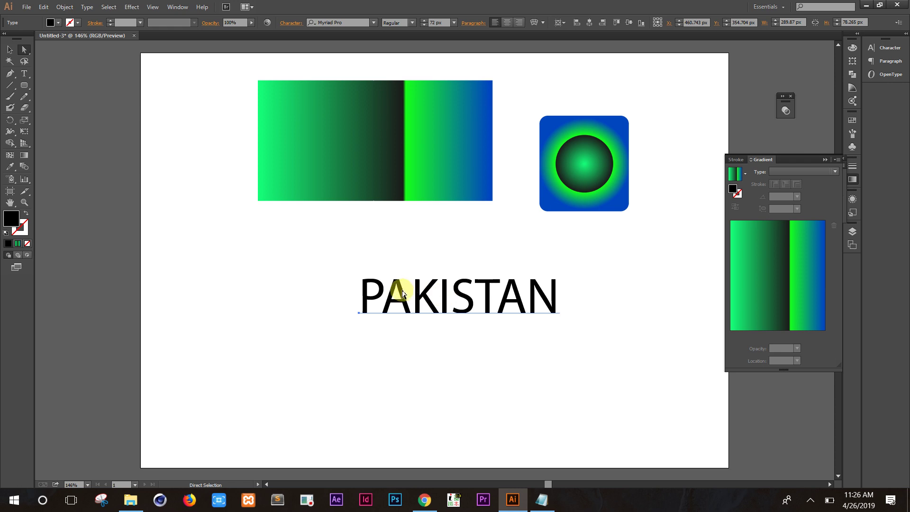
drag(406, 291, 356, 296)
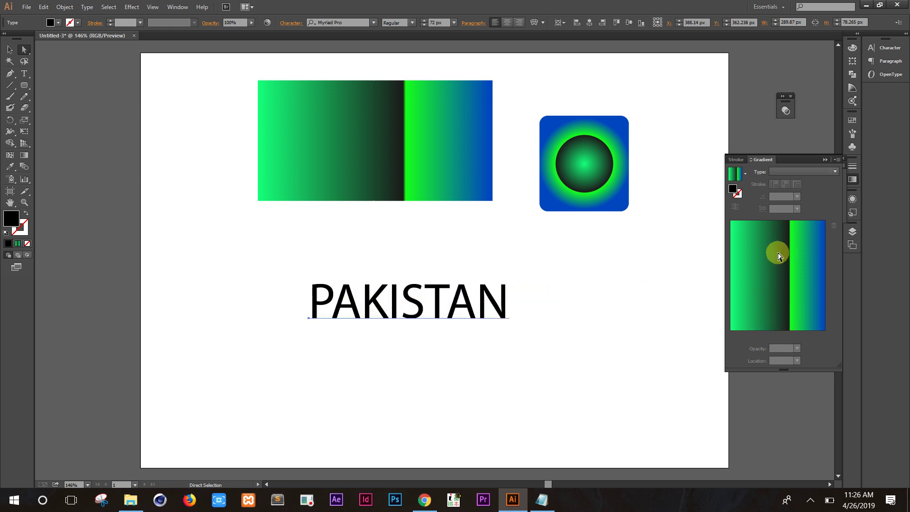
double_click(361, 307)
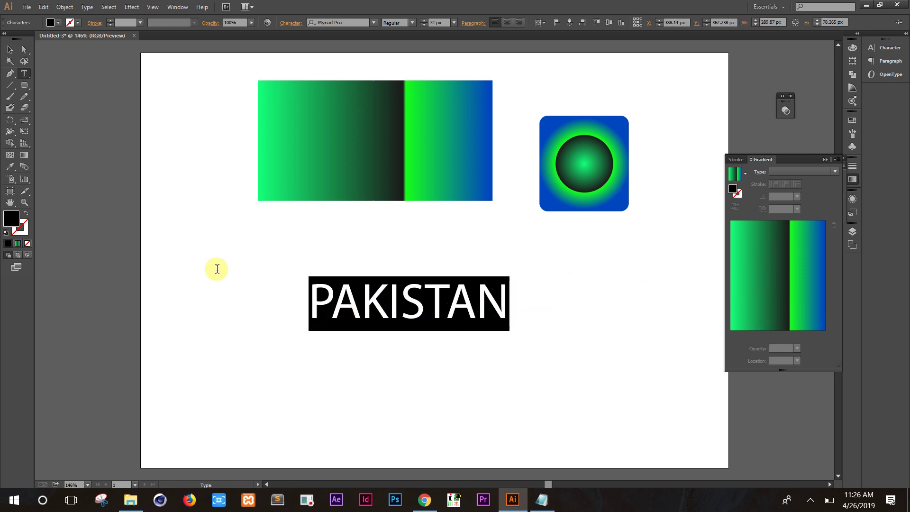
click(16, 248)
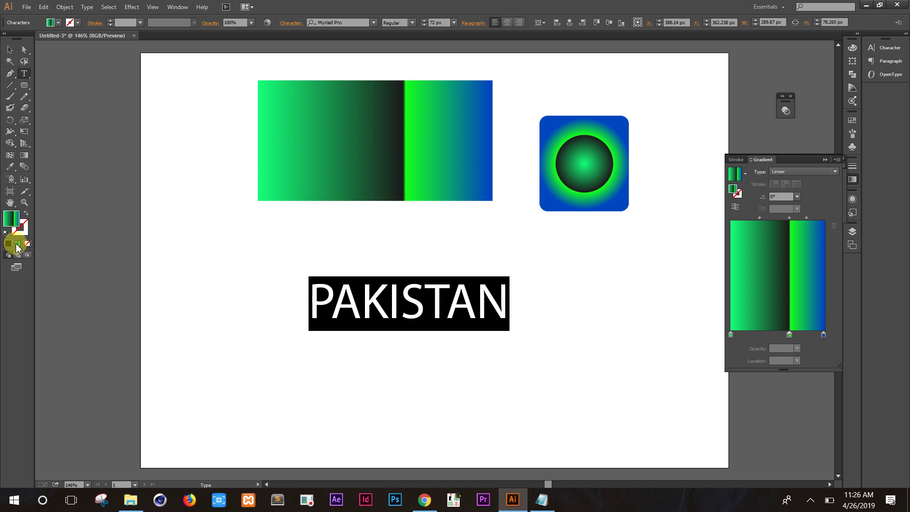
click(416, 305)
double_click(415, 306)
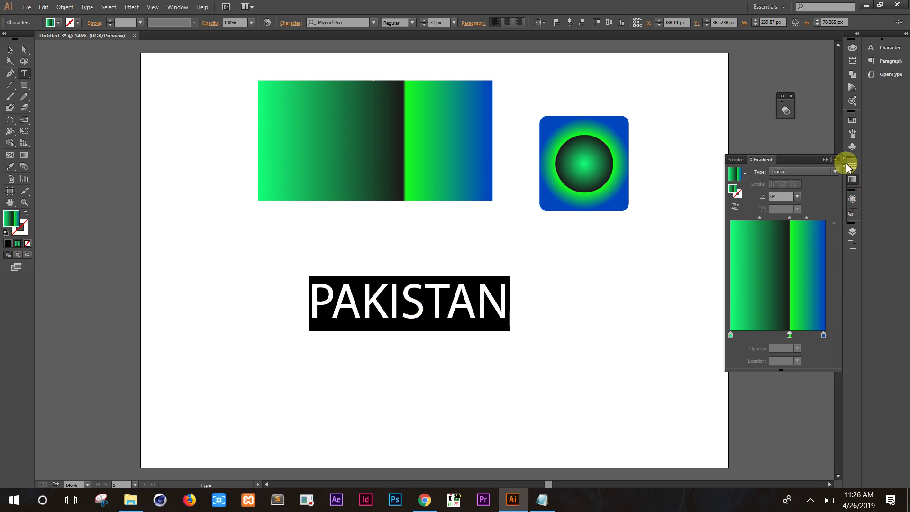
Show the Appearance panel and fill PAKISTAN with the white-to-black gradient swatch
click(740, 161)
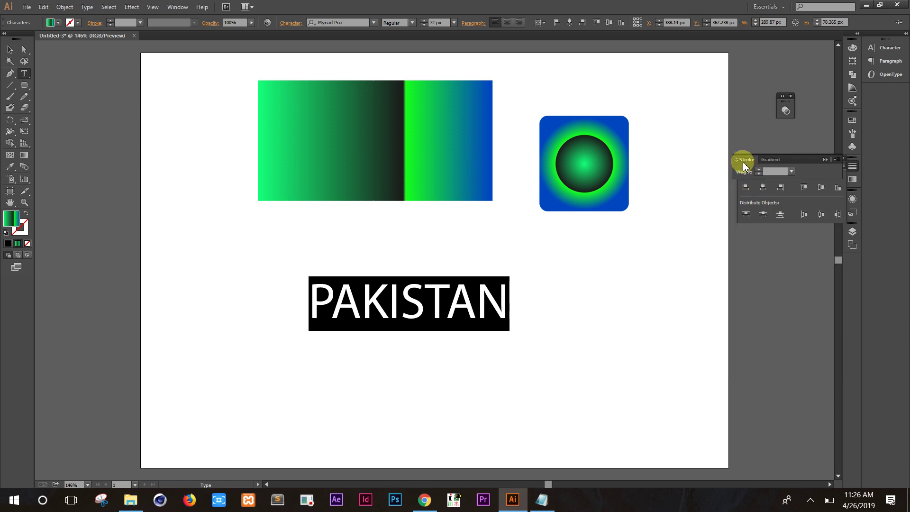
click(742, 160)
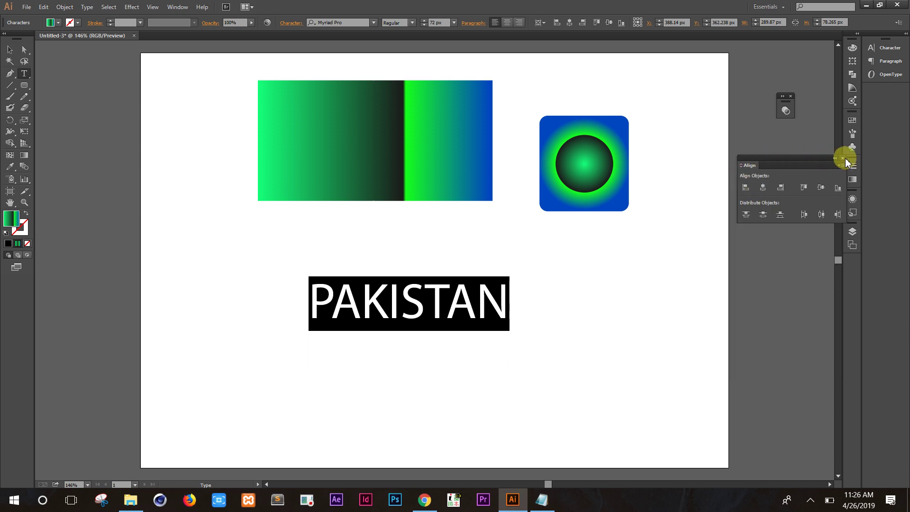
click(177, 7)
mouse_move(226, 47)
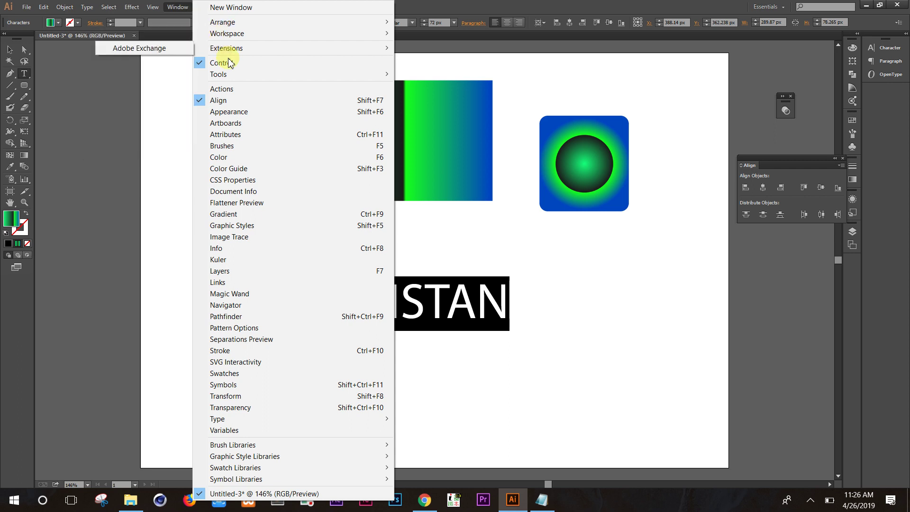
click(239, 111)
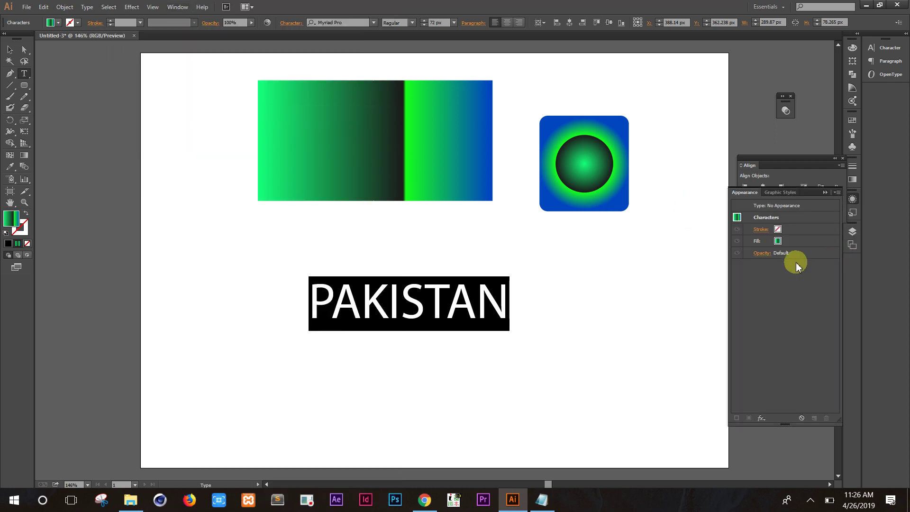
click(777, 243)
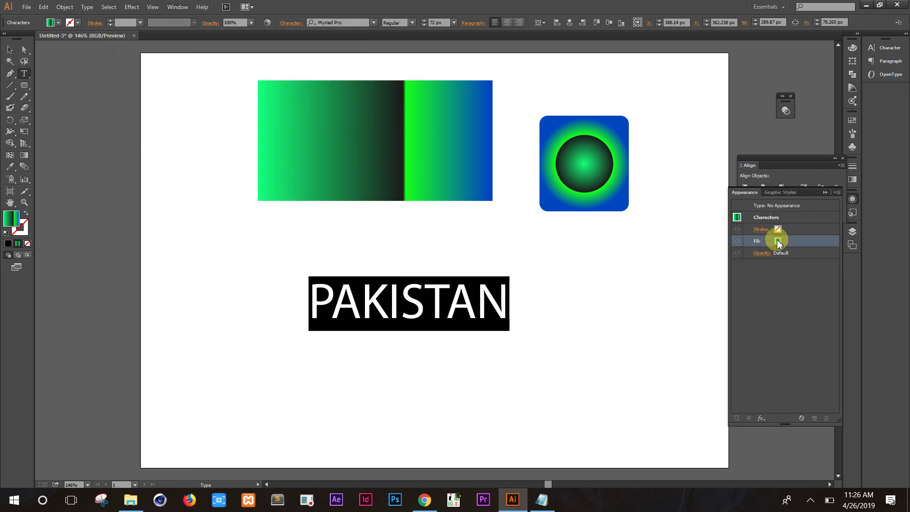
click(777, 242)
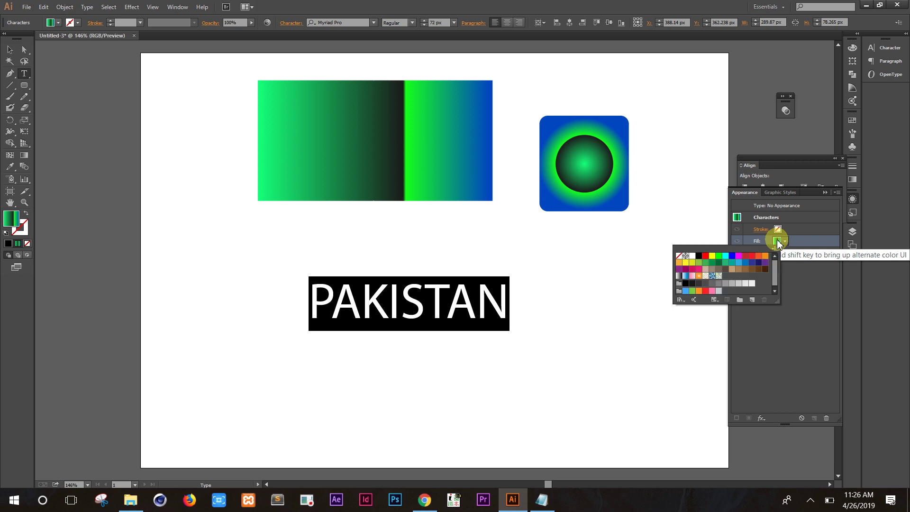
click(703, 275)
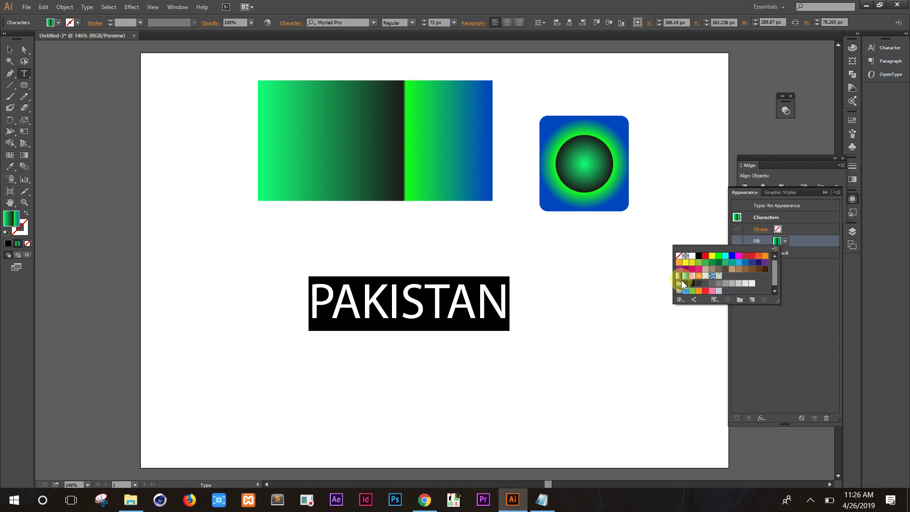
click(679, 277)
click(806, 310)
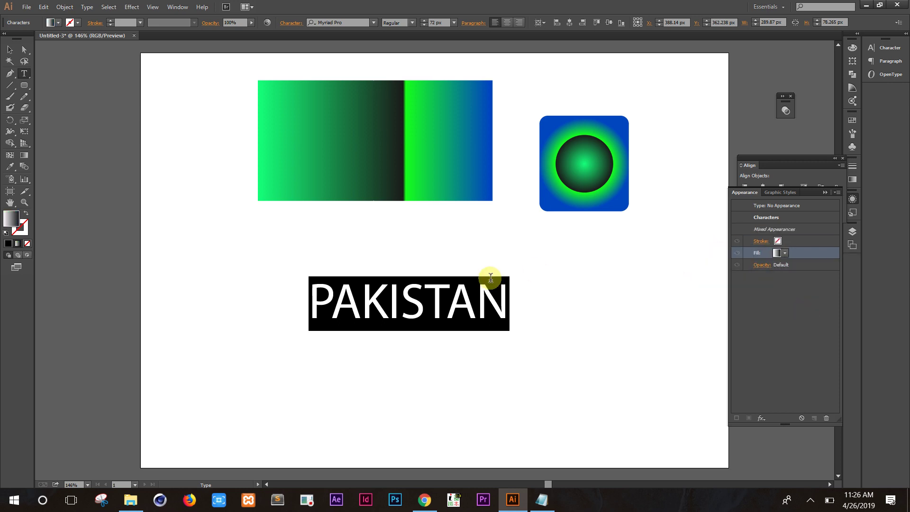
Reselect PAKISTAN and review its fill swatch options, stroke and opacity entries
click(444, 295)
double_click(439, 295)
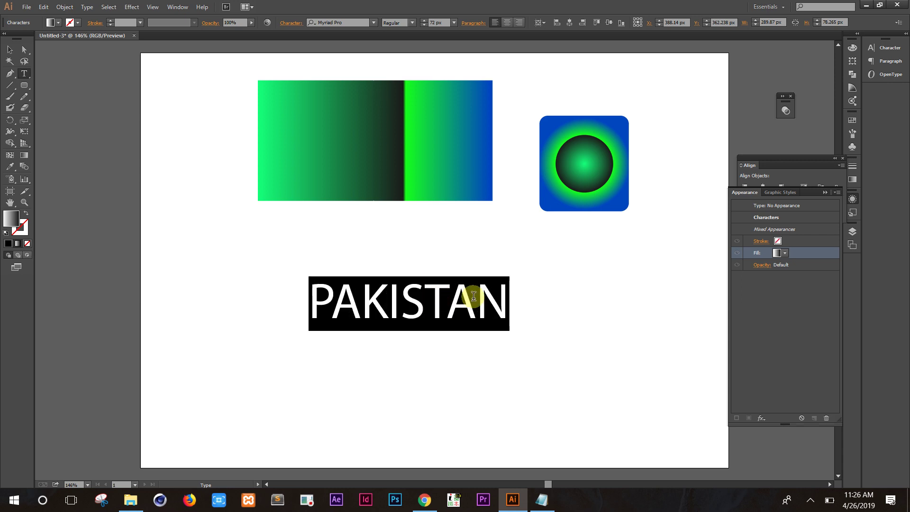
click(780, 252)
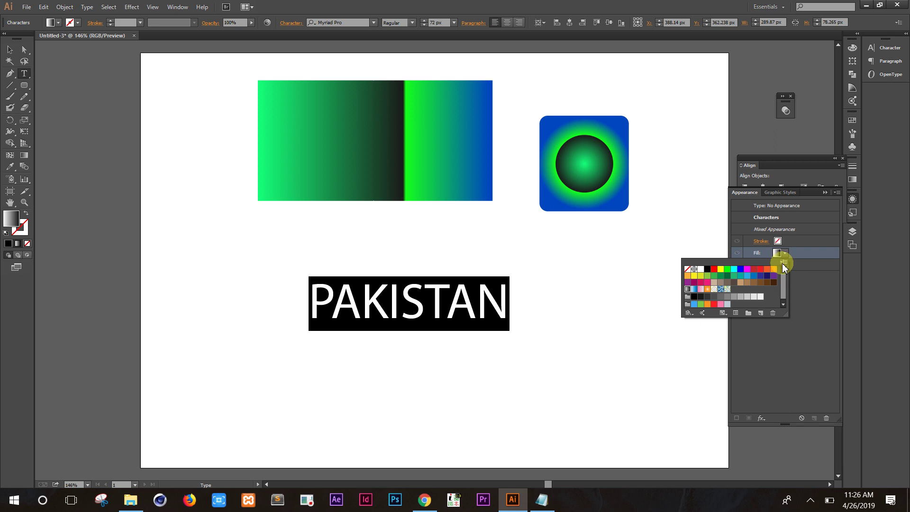
click(782, 264)
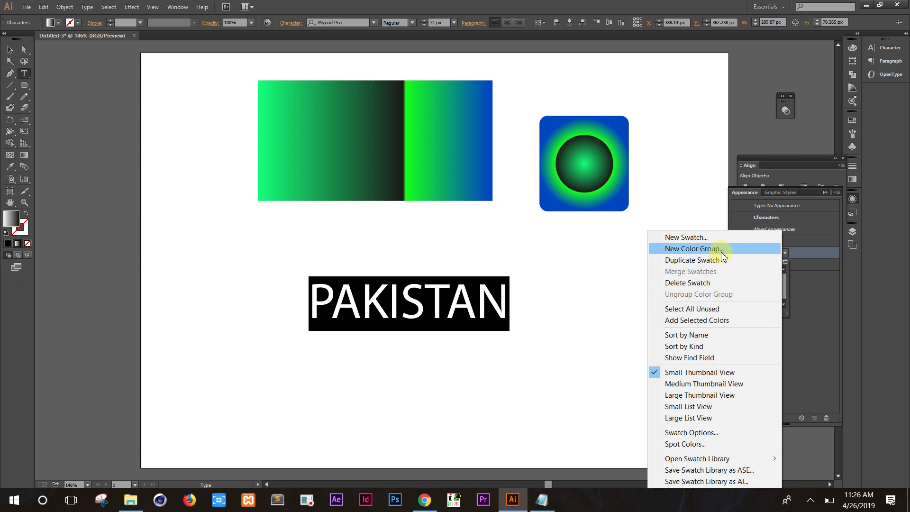
click(832, 337)
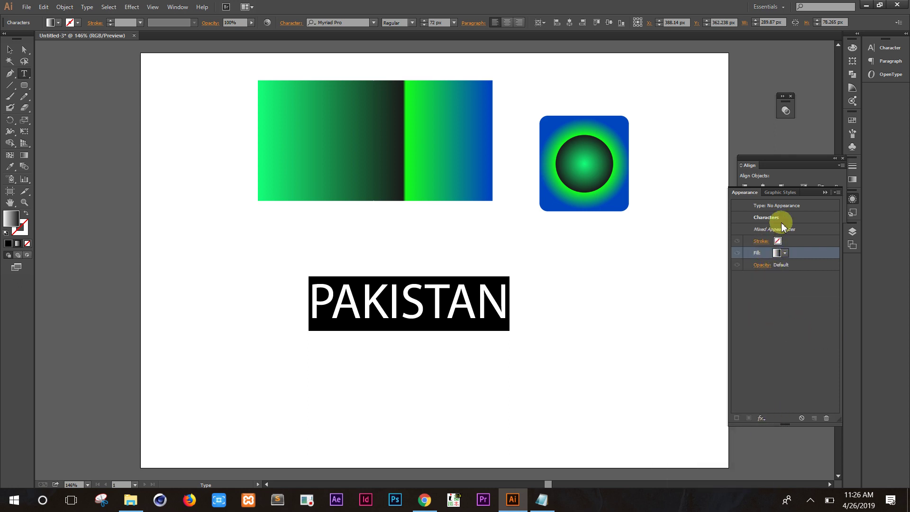
click(766, 241)
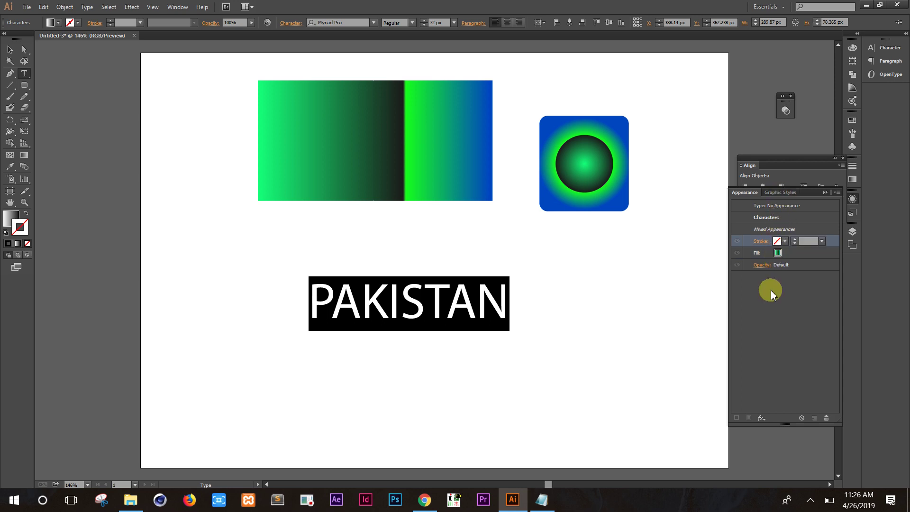
click(786, 265)
click(784, 252)
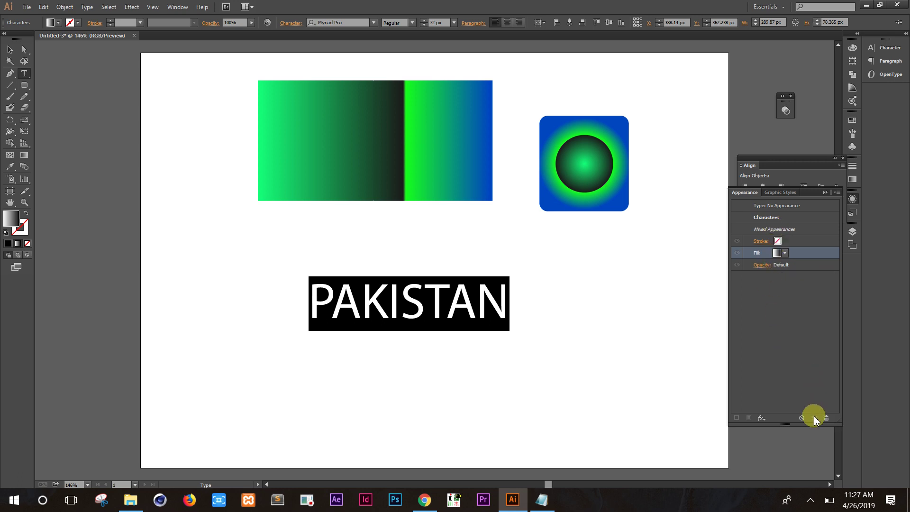
Give the PAKISTAN text a 4 px outline
click(775, 264)
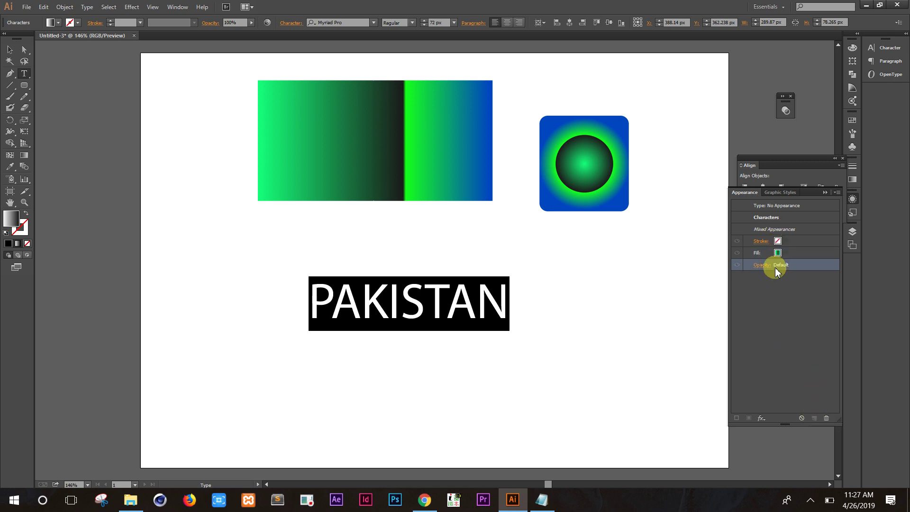
click(783, 243)
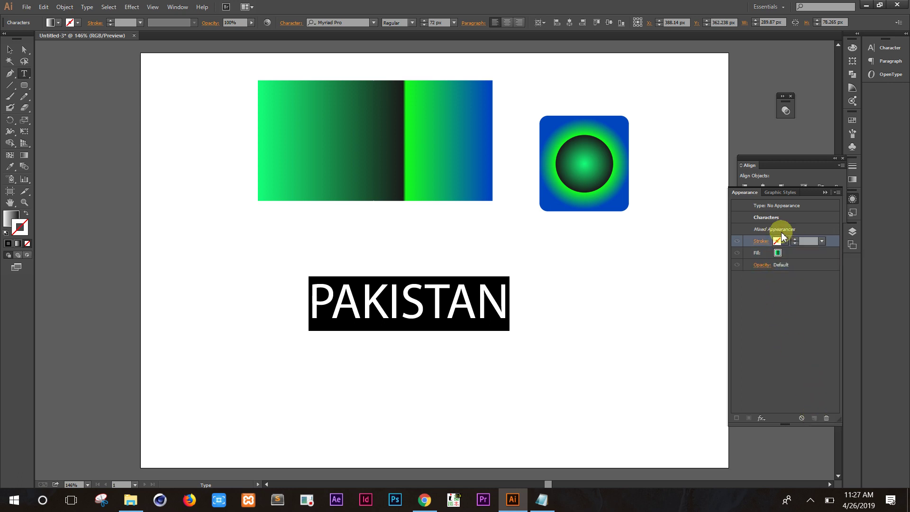
click(822, 242)
click(824, 284)
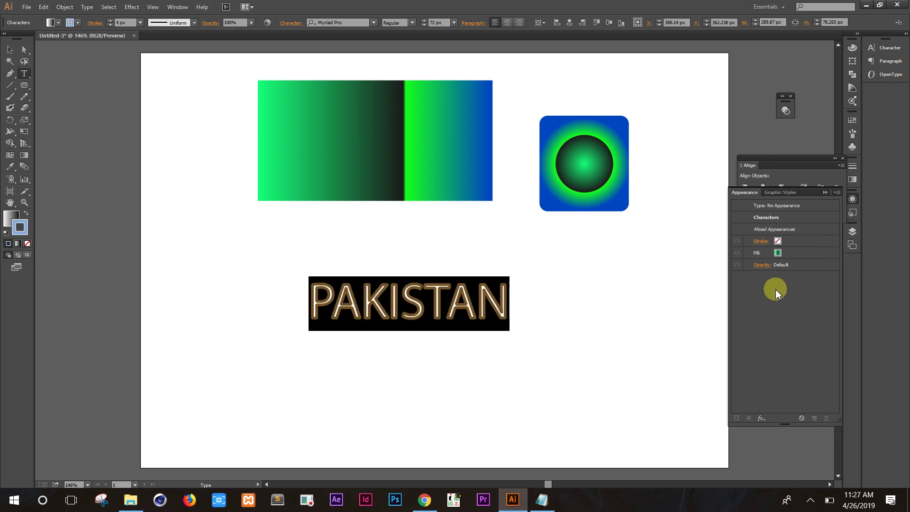
click(494, 325)
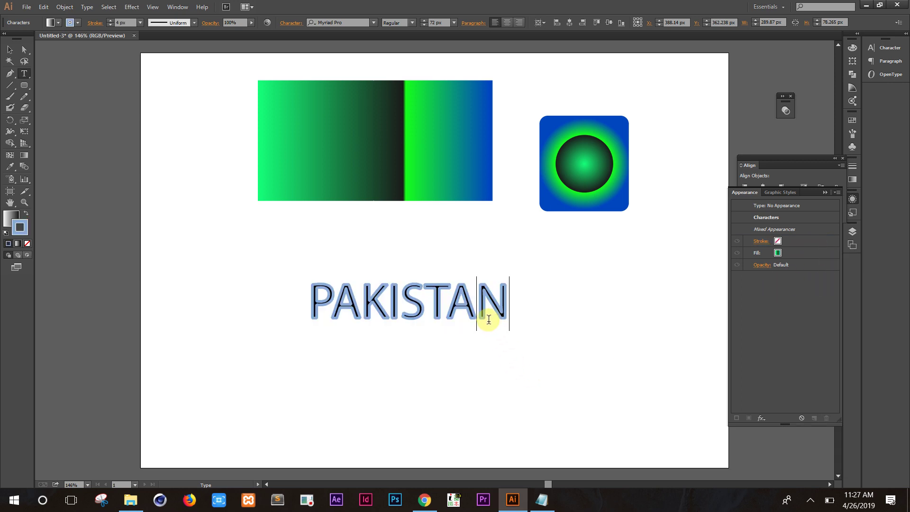
Thicken the outline to 6 px, then remove the stroke entirely, leaving only the fill
double_click(489, 320)
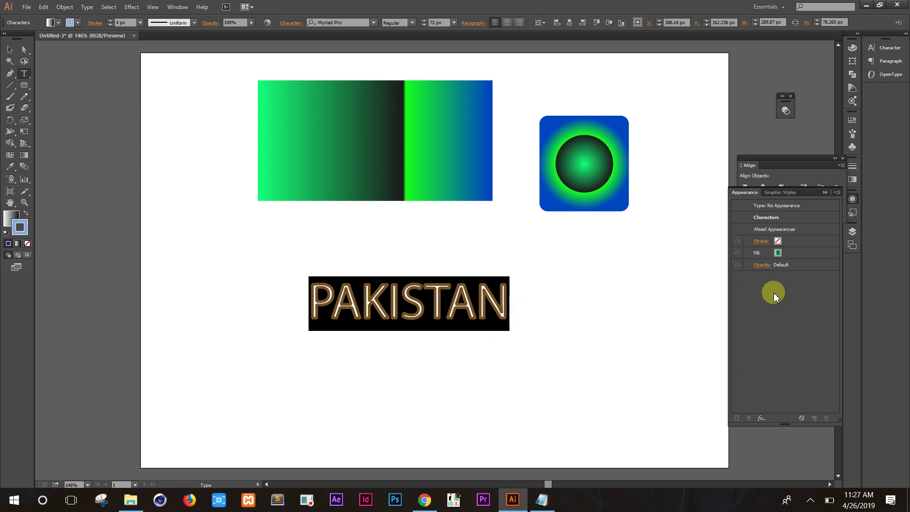
click(779, 241)
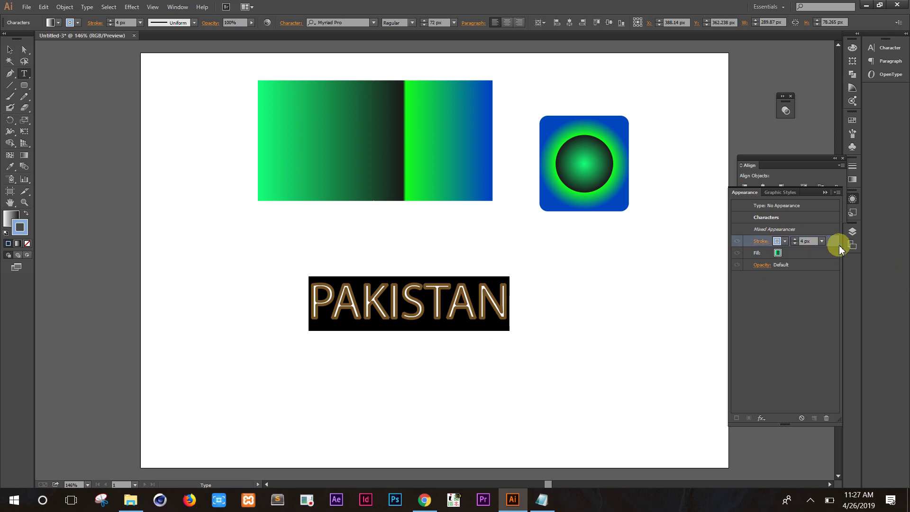
click(794, 239)
click(794, 243)
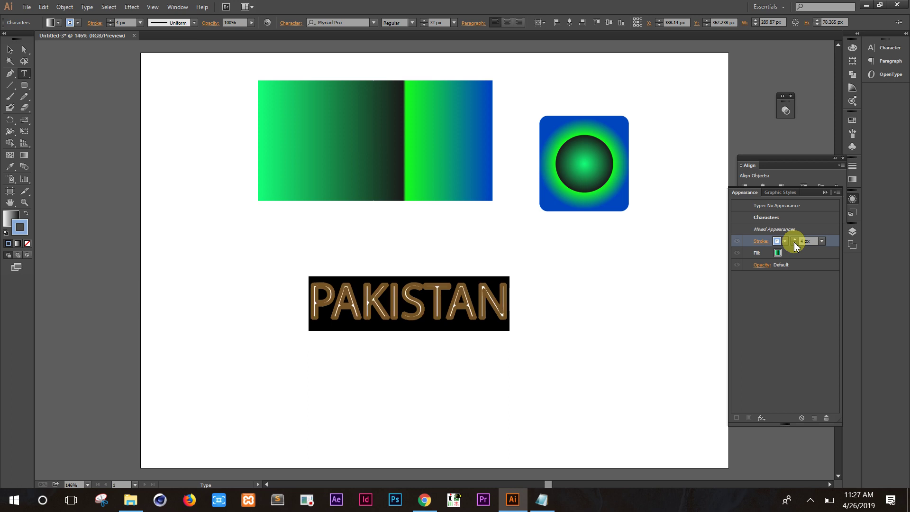
click(795, 243)
click(799, 297)
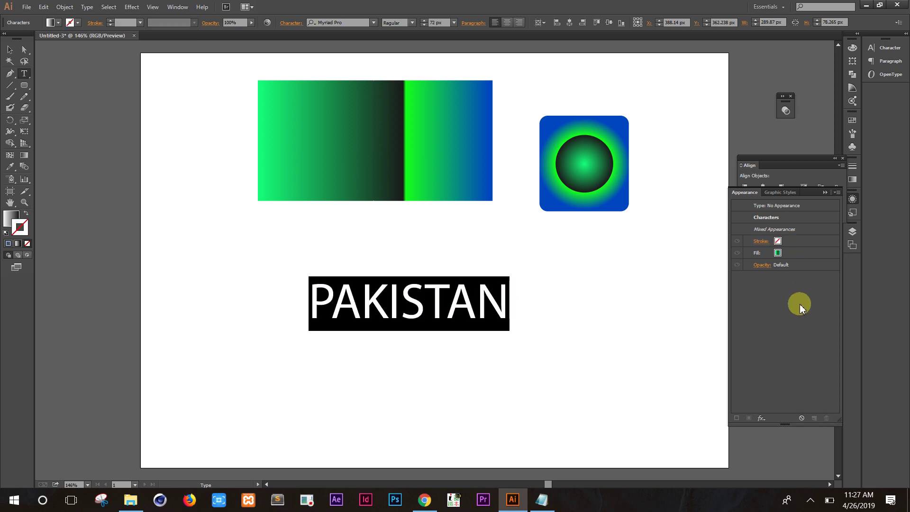
click(758, 253)
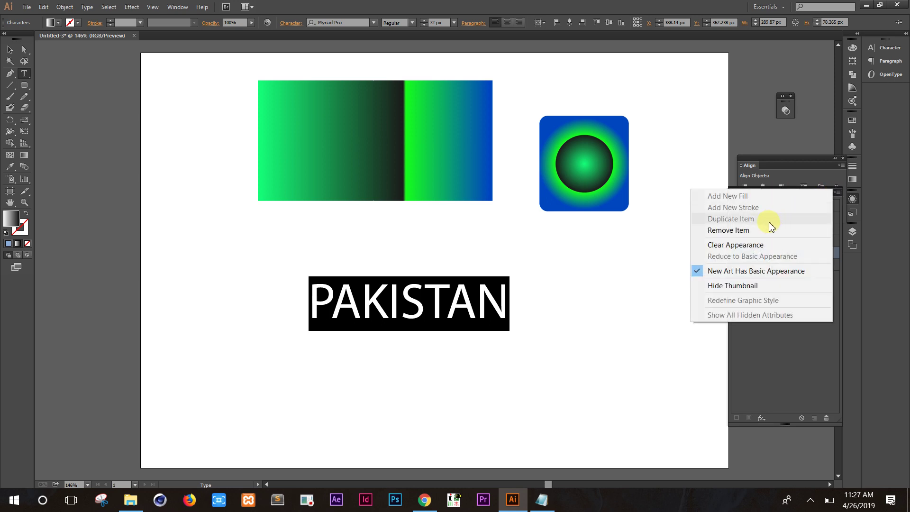
Clear the PAKISTAN text's appearance and fill it with the blue gradient swatch
click(755, 245)
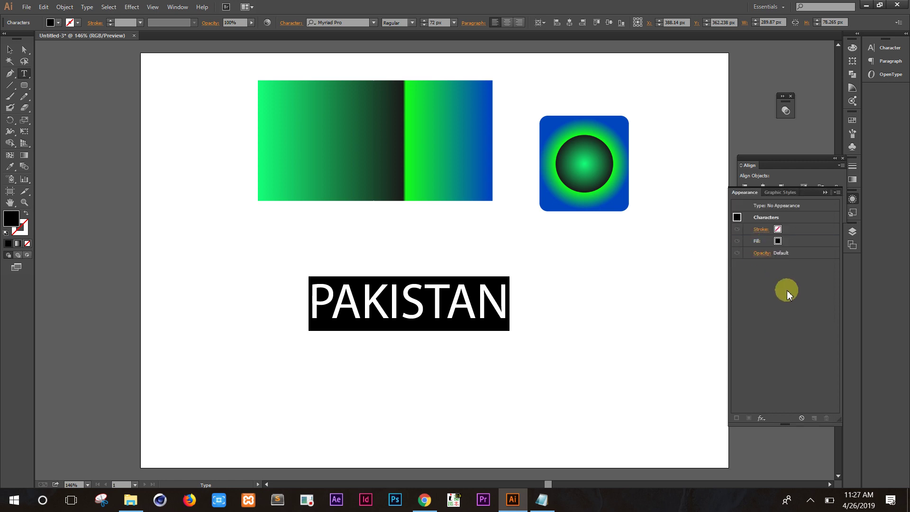
click(736, 213)
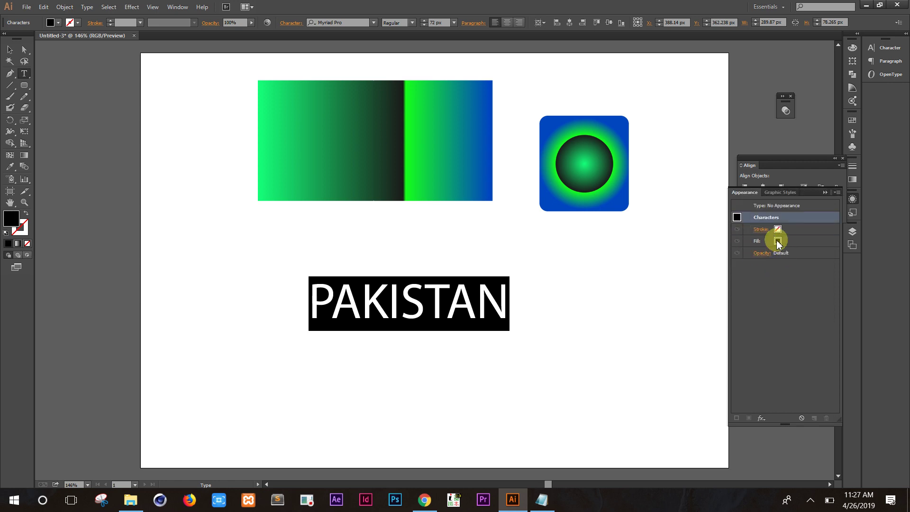
click(777, 242)
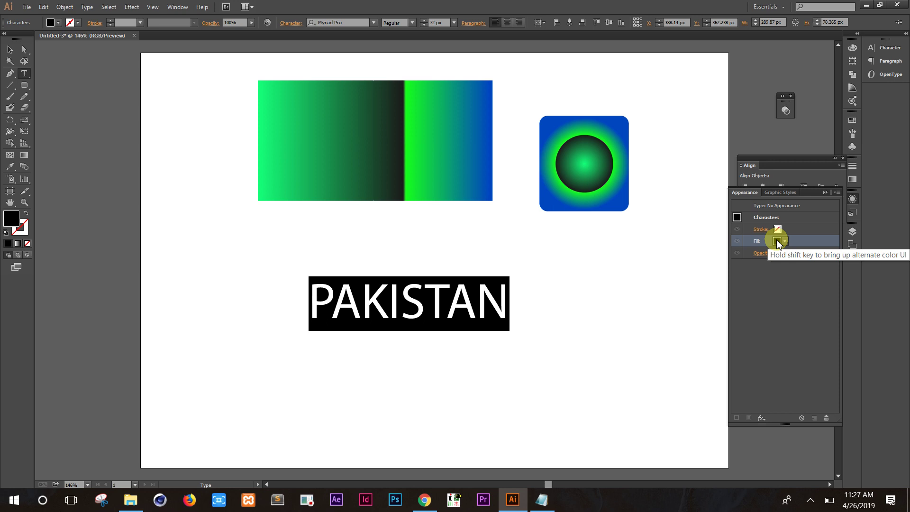
click(778, 242)
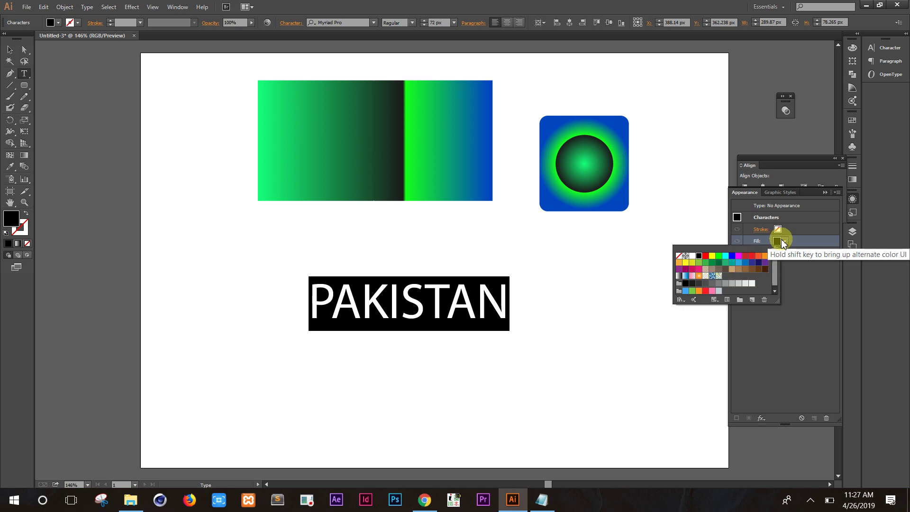
click(720, 284)
click(779, 242)
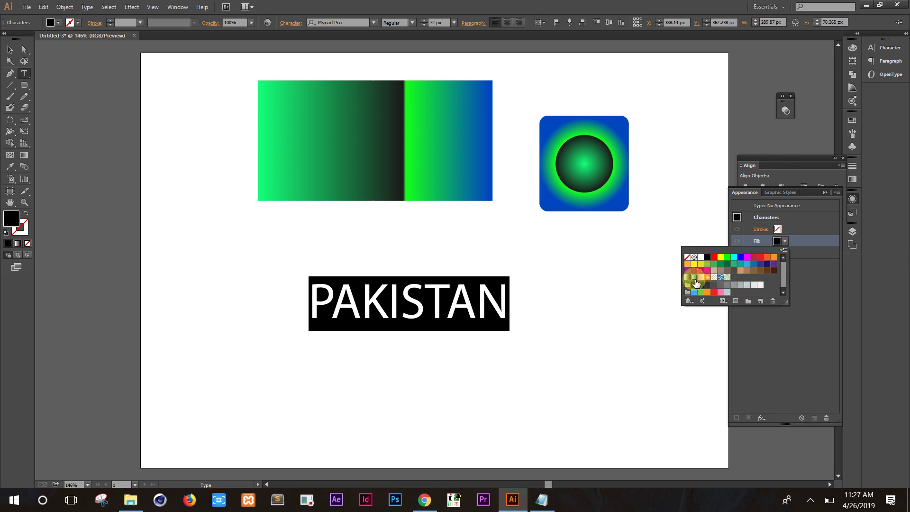
click(694, 278)
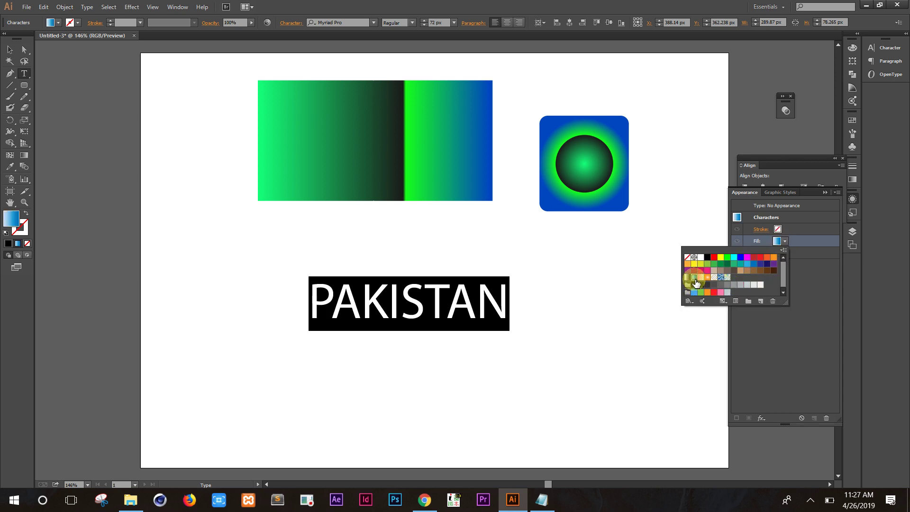
click(488, 300)
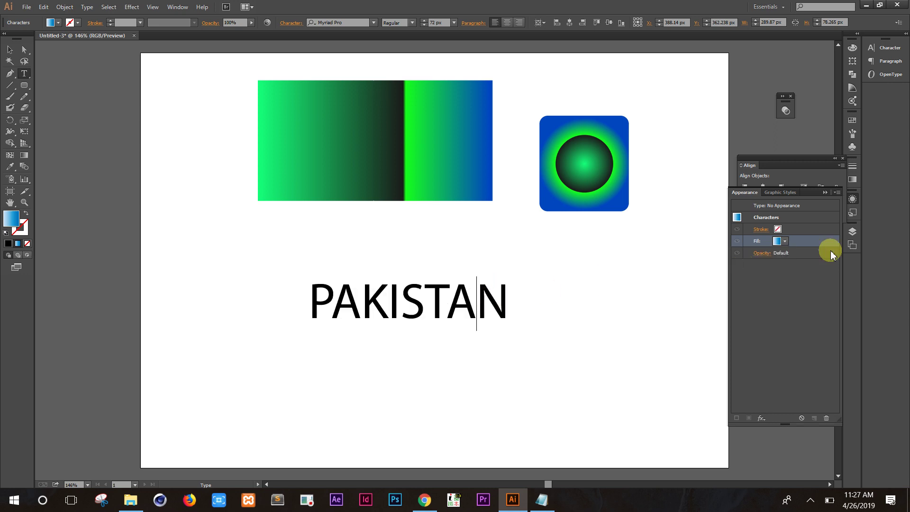
Save the text's blue gradient as a new swatch
double_click(451, 302)
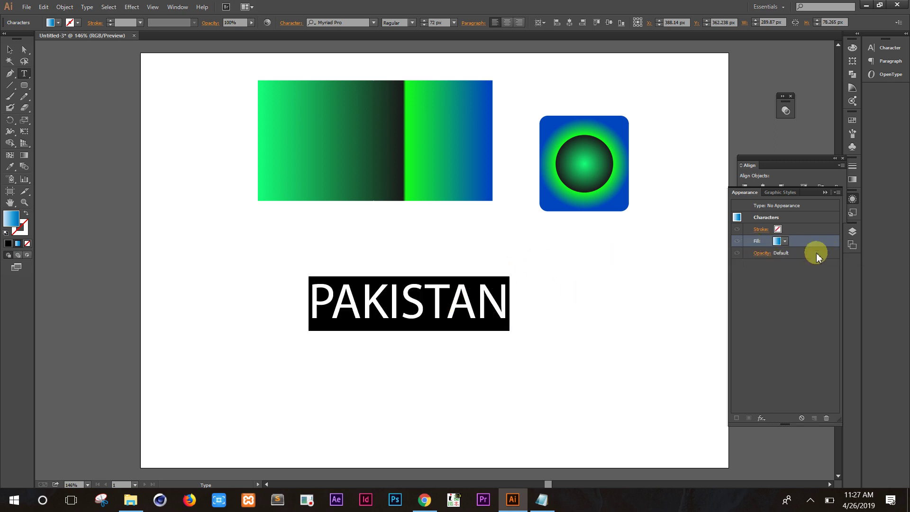
click(781, 245)
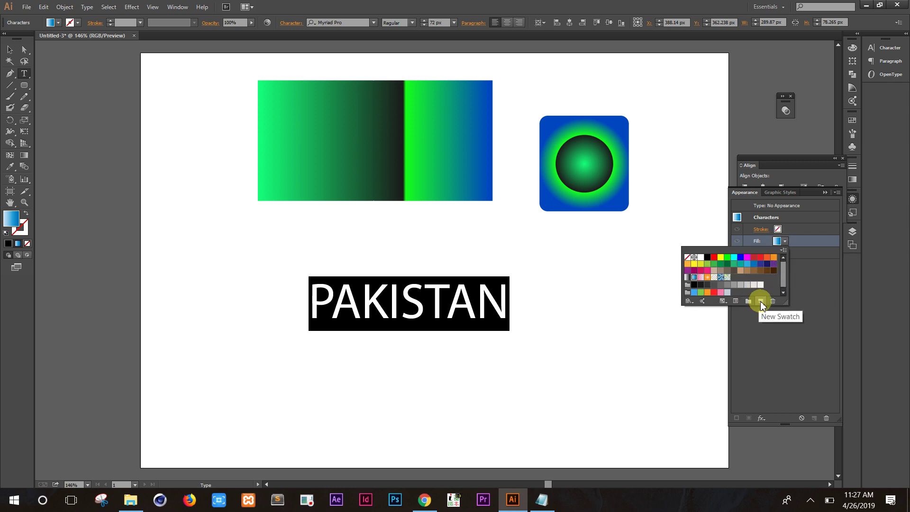
click(760, 301)
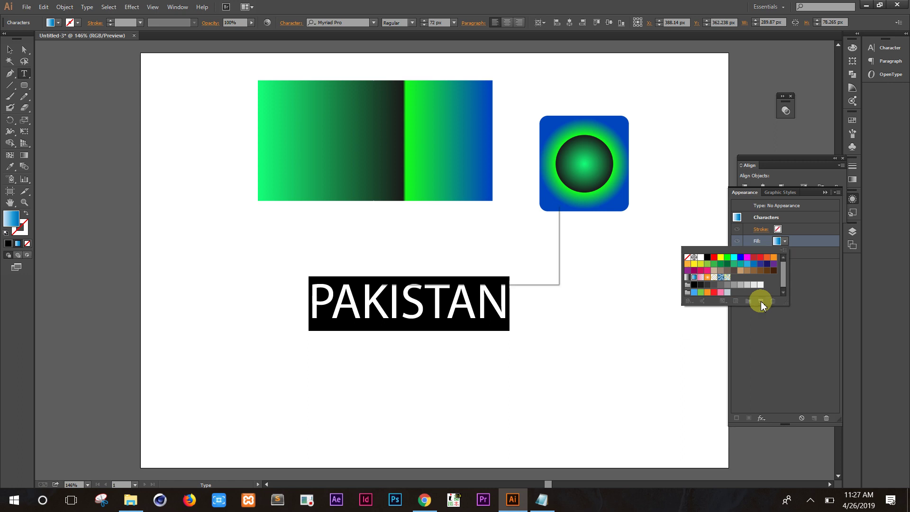
click(476, 261)
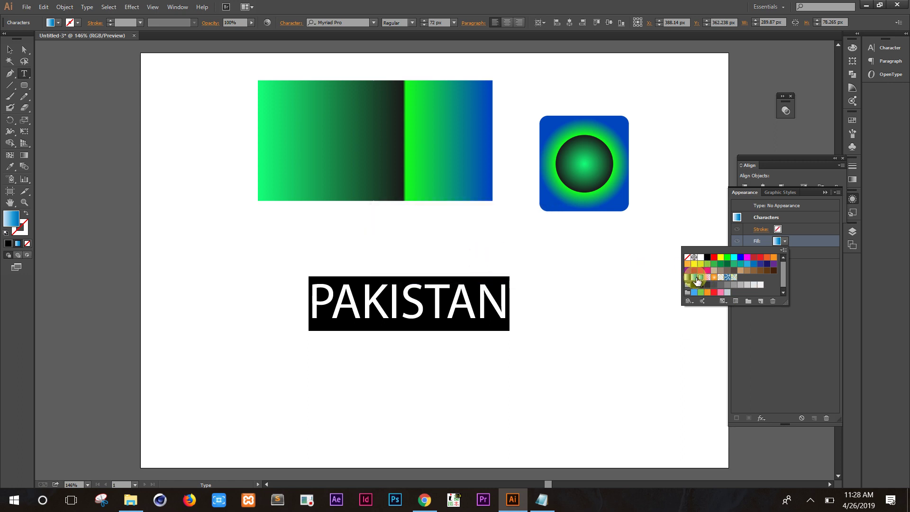
Fill the PAKISTAN text with the orange radial gradient swatch, then reselect the word
click(694, 278)
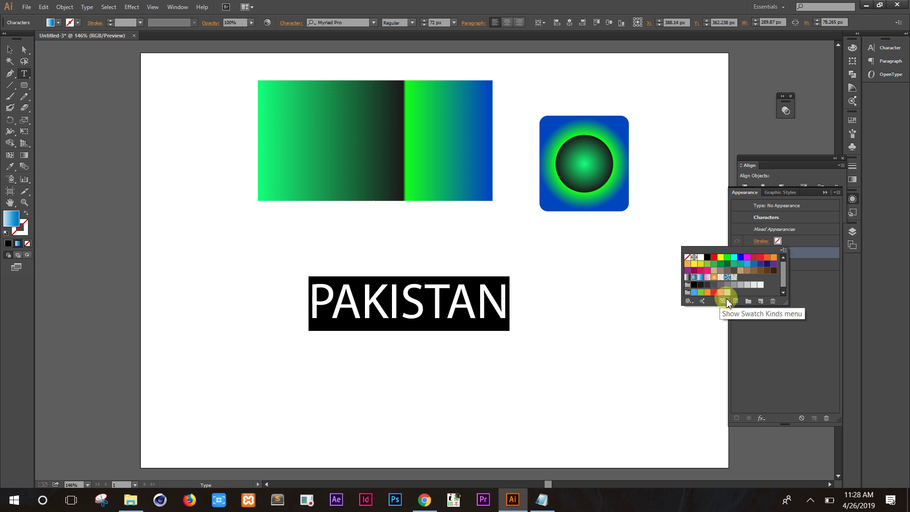
click(782, 249)
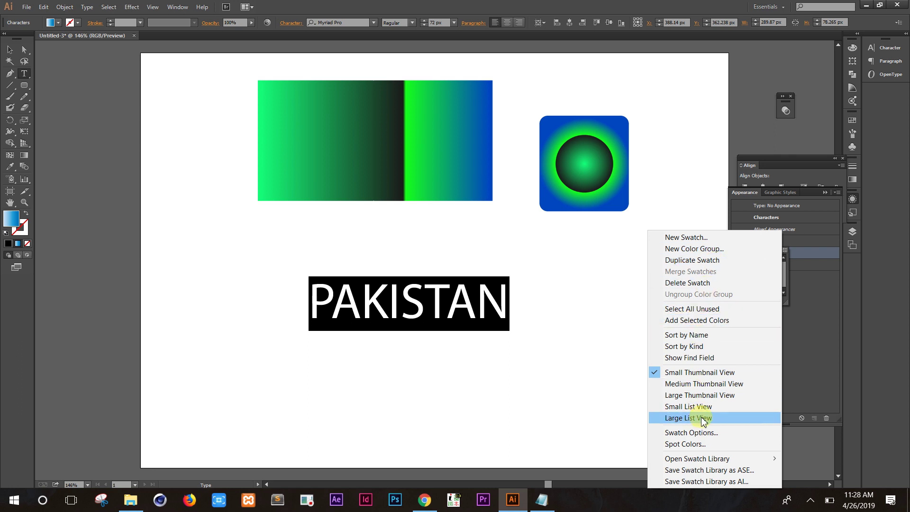
mouse_move(697, 459)
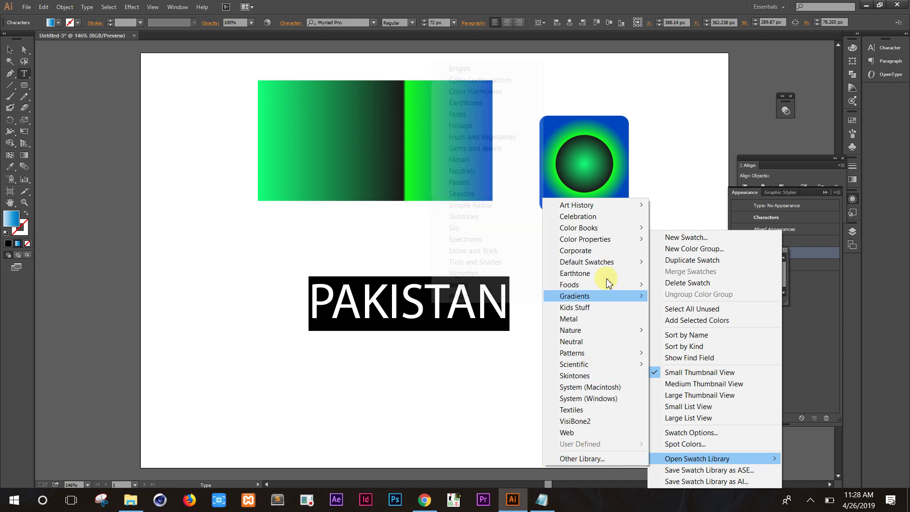
click(819, 340)
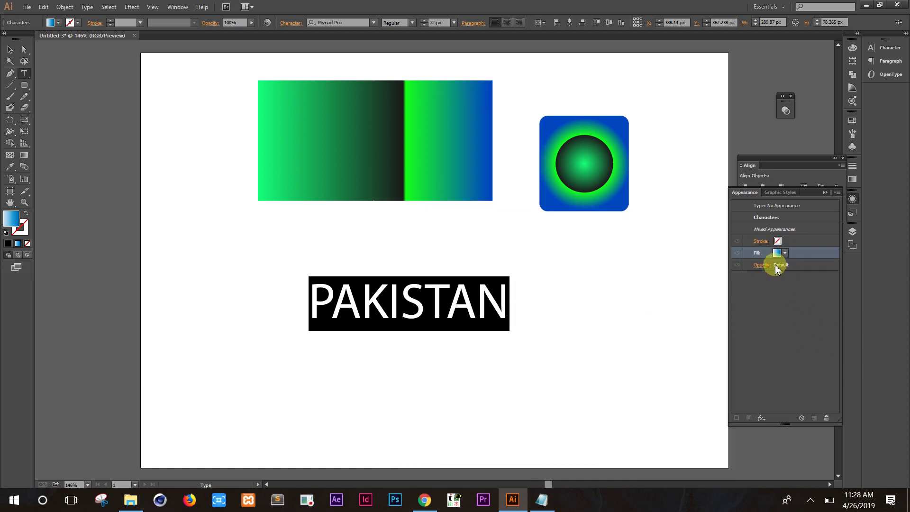
click(776, 258)
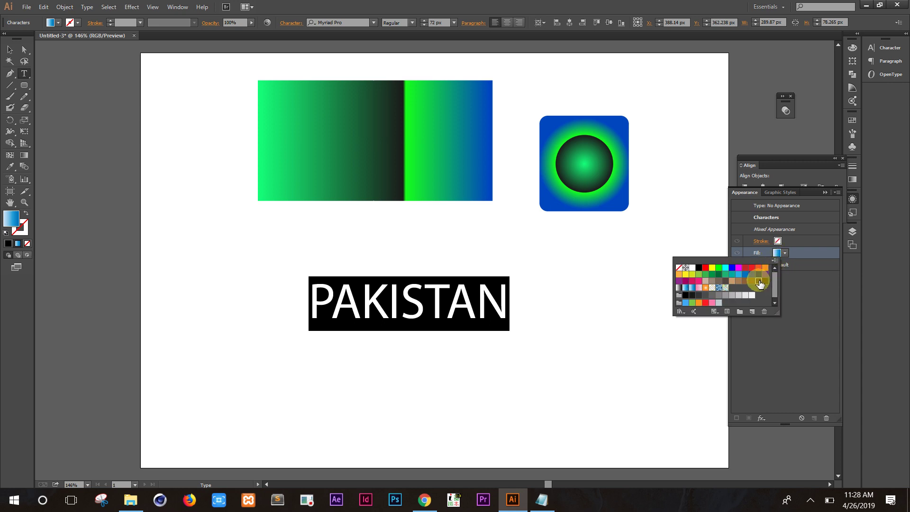
click(759, 281)
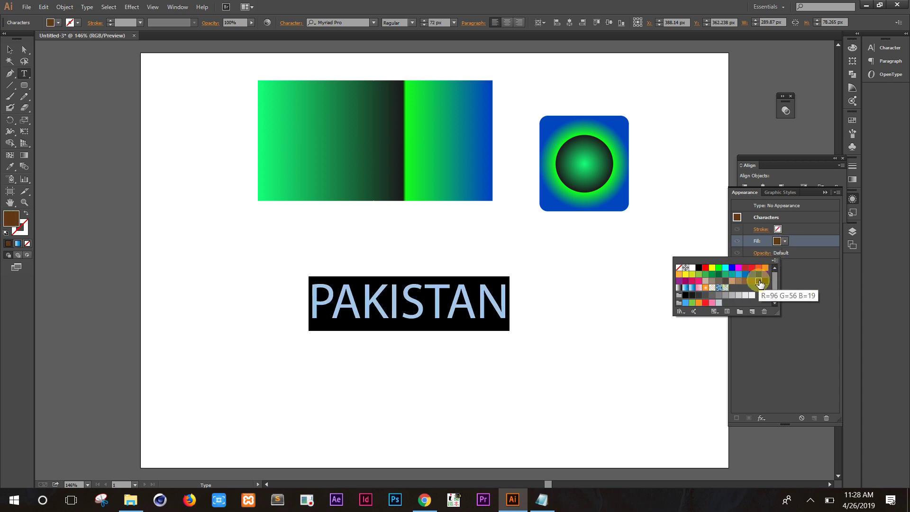
click(705, 287)
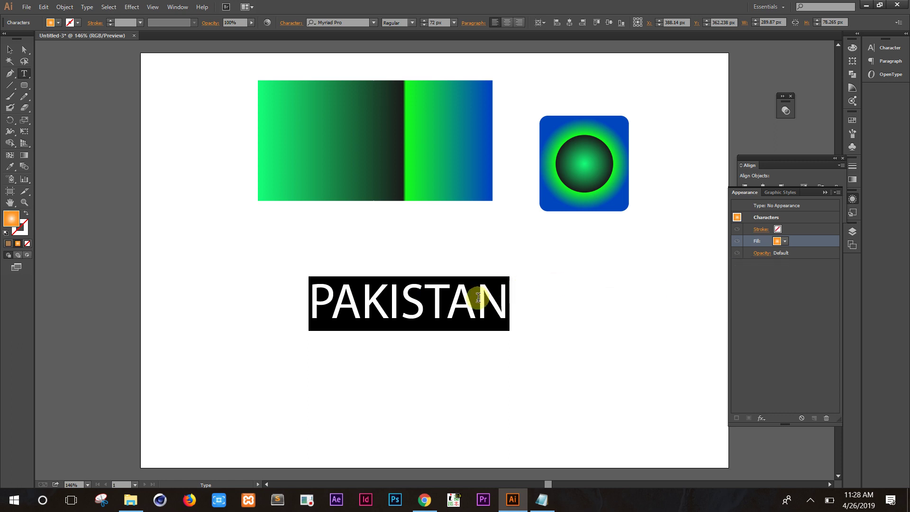
click(478, 297)
double_click(478, 298)
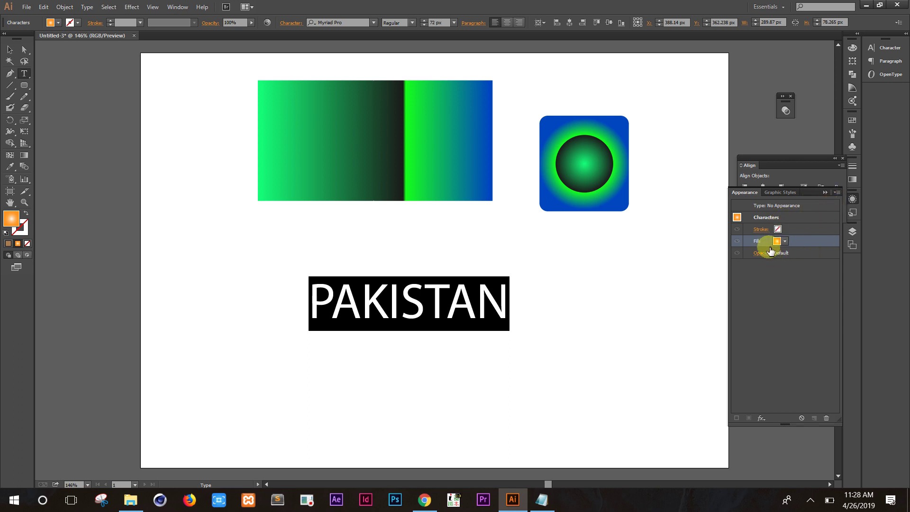
click(758, 242)
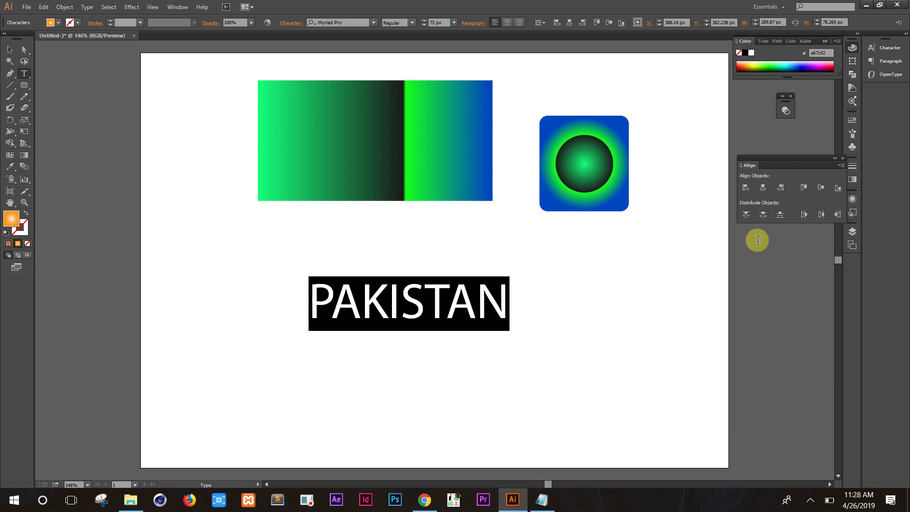
drag(805, 78, 826, 287)
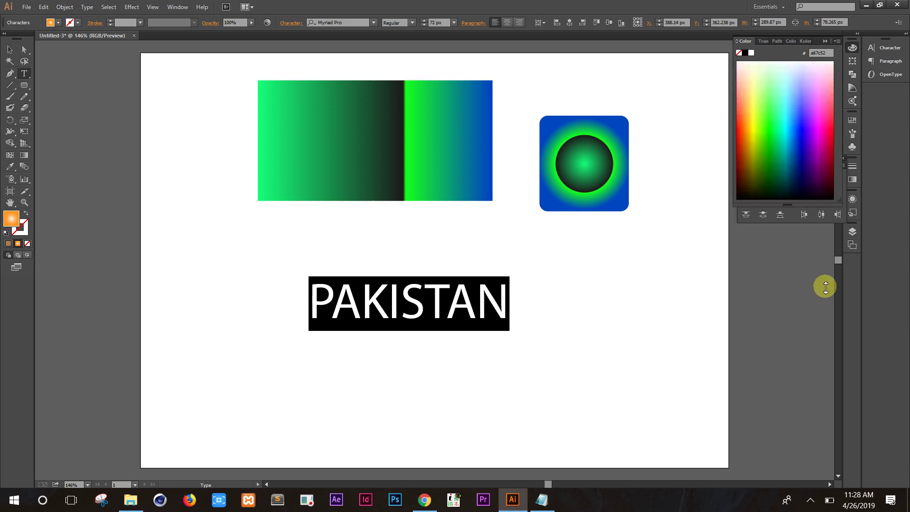
click(851, 179)
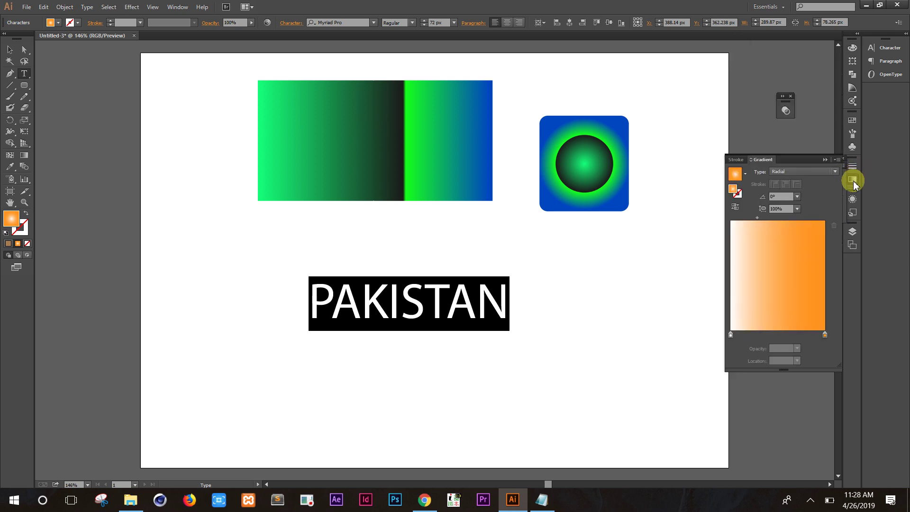
click(805, 172)
click(798, 192)
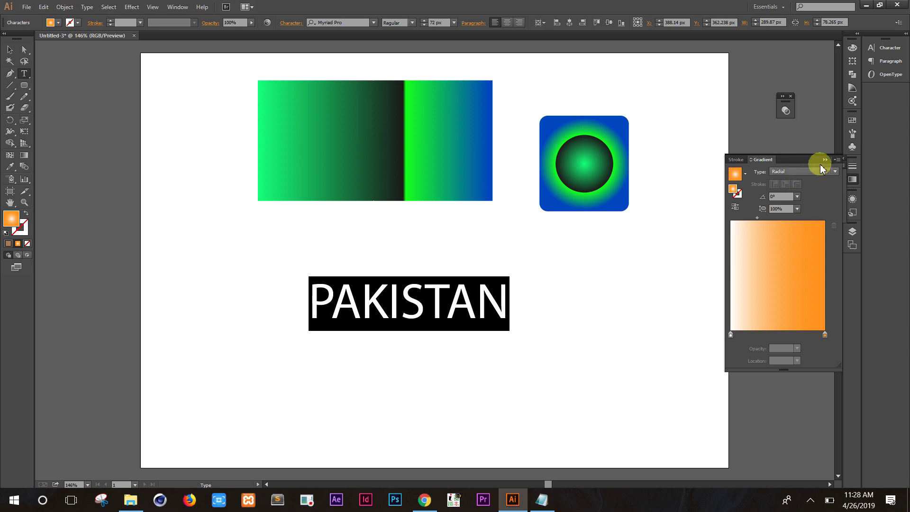
click(836, 160)
click(829, 204)
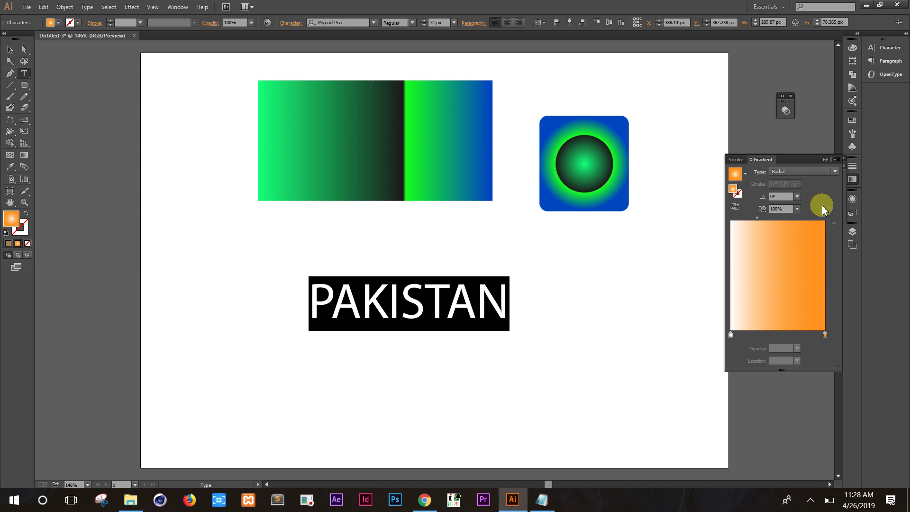
click(178, 7)
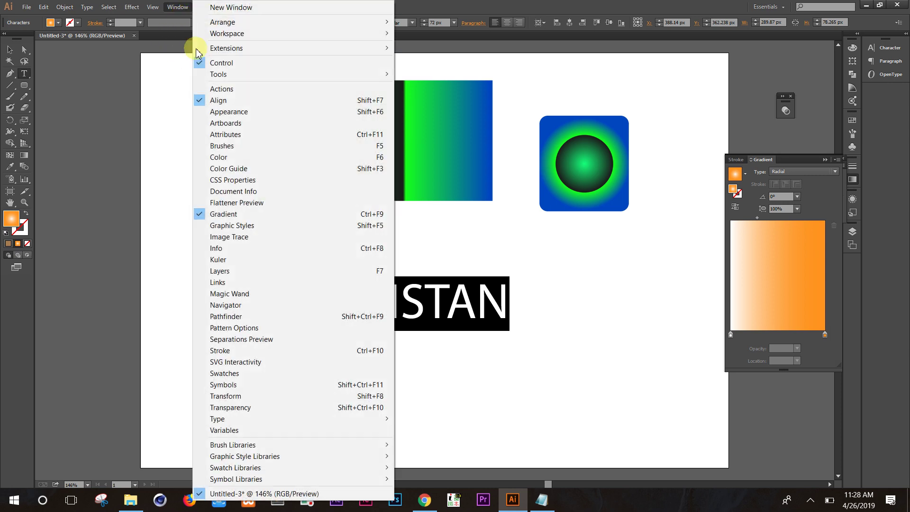
click(229, 111)
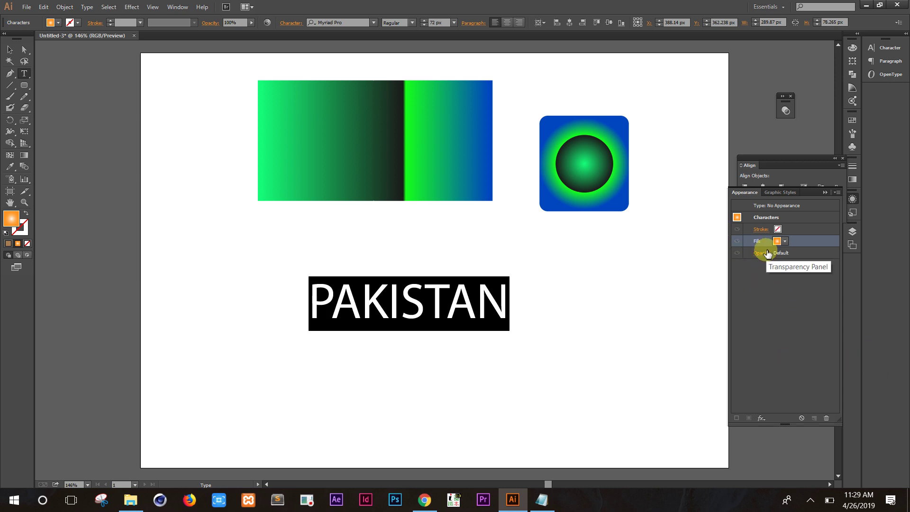
Set the PAKISTAN text's blend mode to Multiply, then make and release an opacity mask
click(767, 253)
click(683, 271)
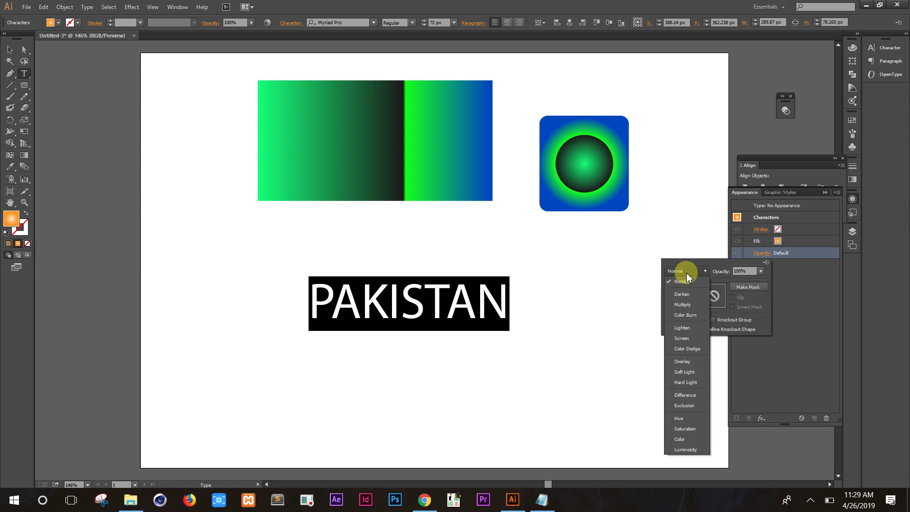
click(686, 304)
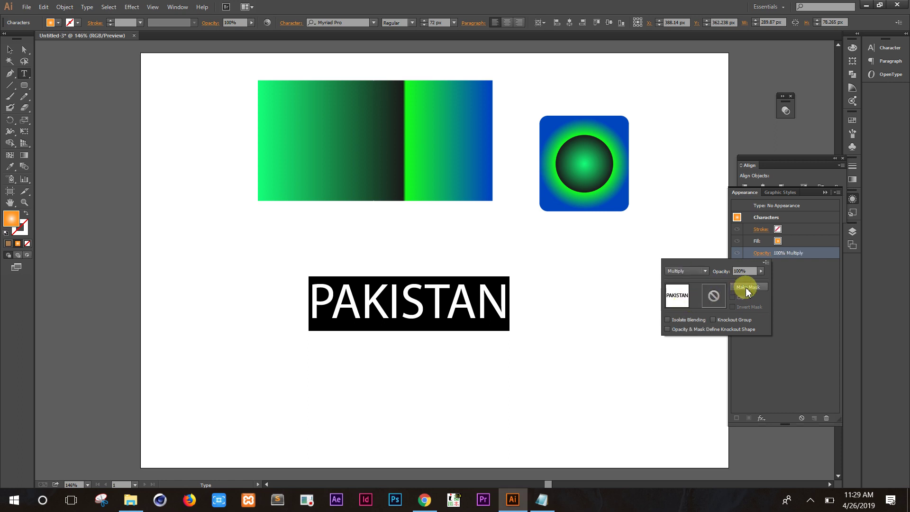
click(747, 287)
click(747, 287)
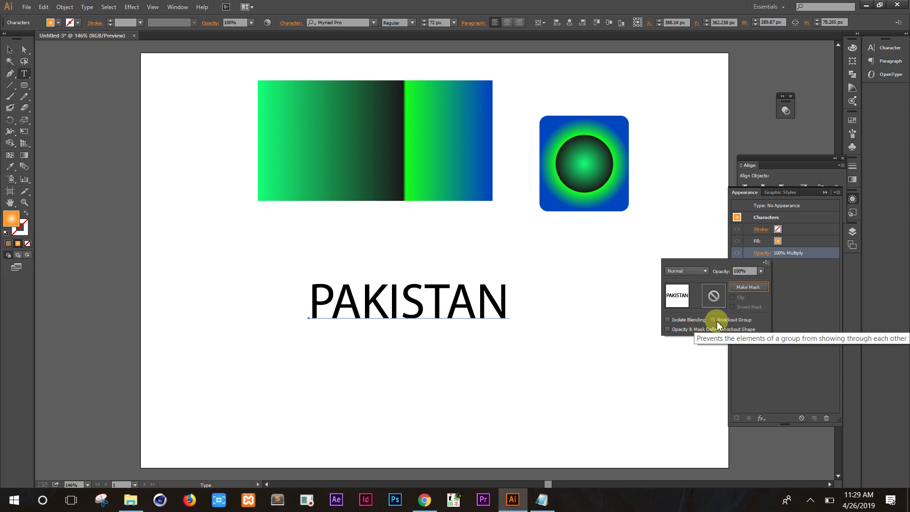
click(673, 330)
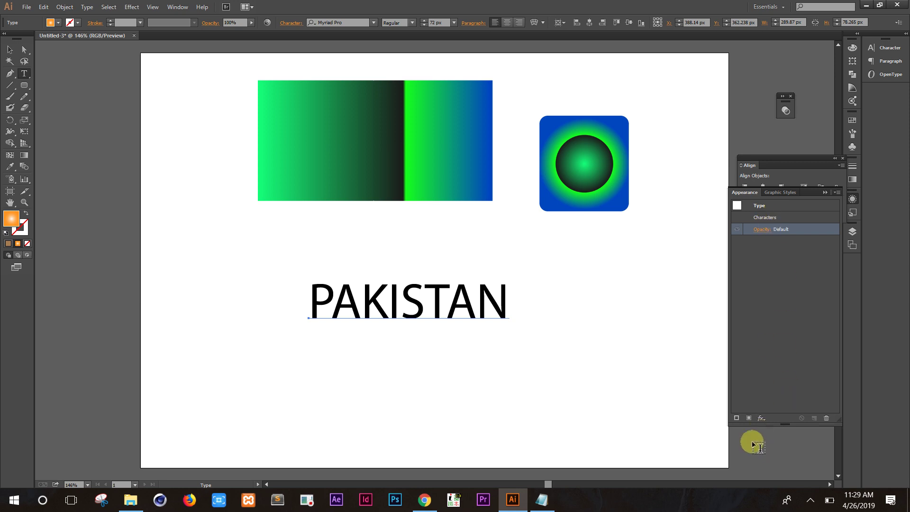
Add a second fill to the PAKISTAN type object and give it a gradient swatch
click(749, 418)
key(d)
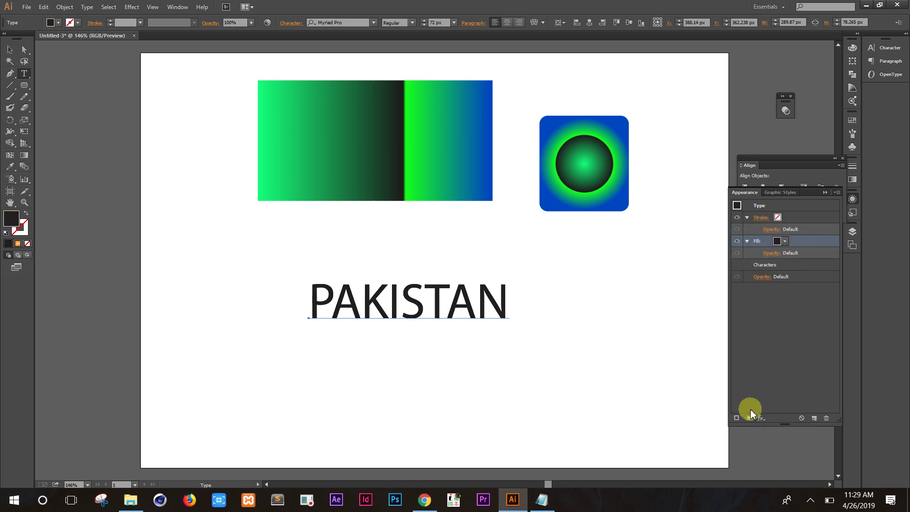
click(748, 418)
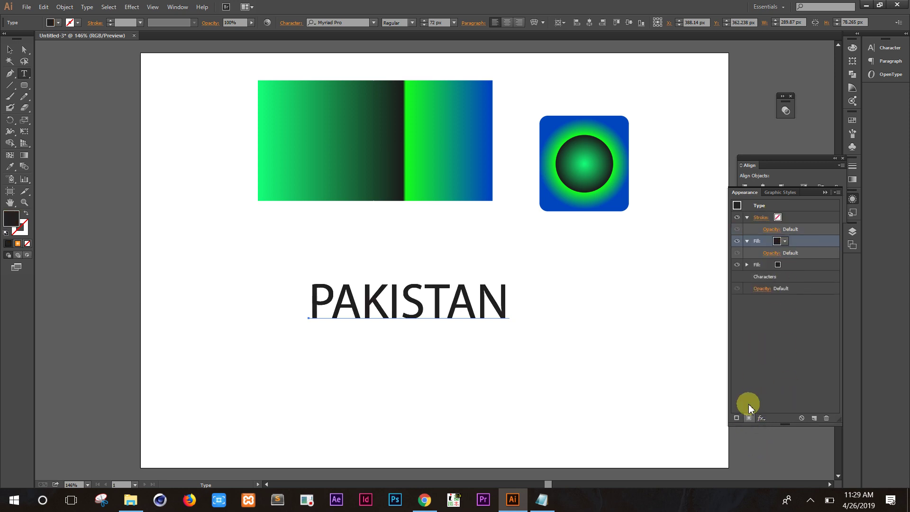
click(779, 266)
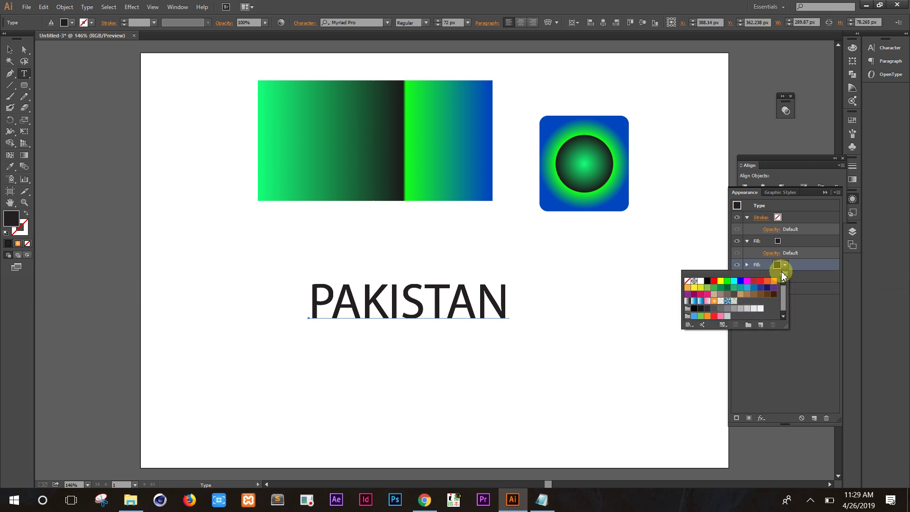
click(723, 324)
click(699, 302)
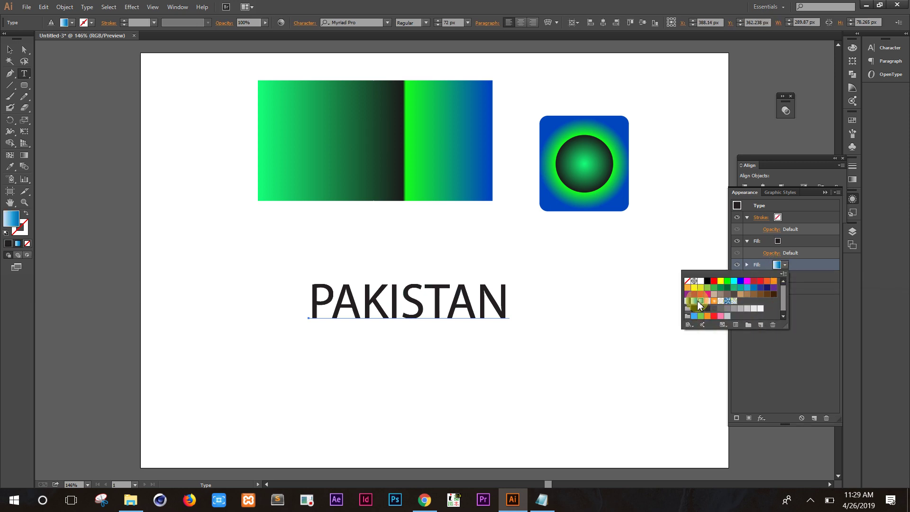
Select the PAKISTAN text and apply the pink gradient swatch from the large-thumbnail swatch view
click(479, 308)
double_click(480, 309)
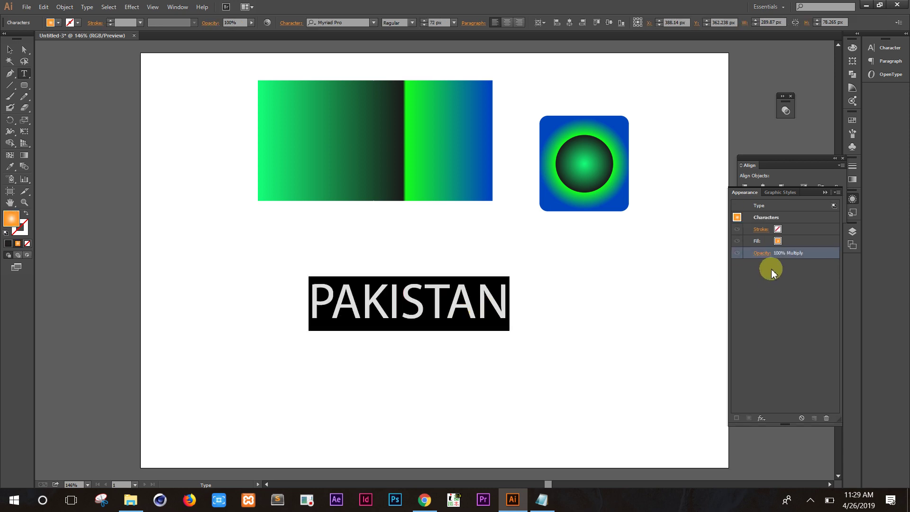
click(777, 241)
click(781, 247)
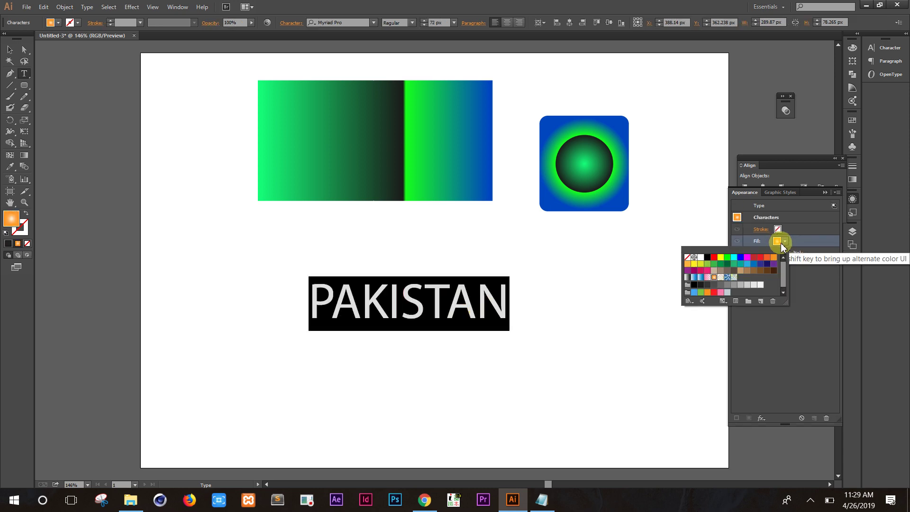
click(689, 278)
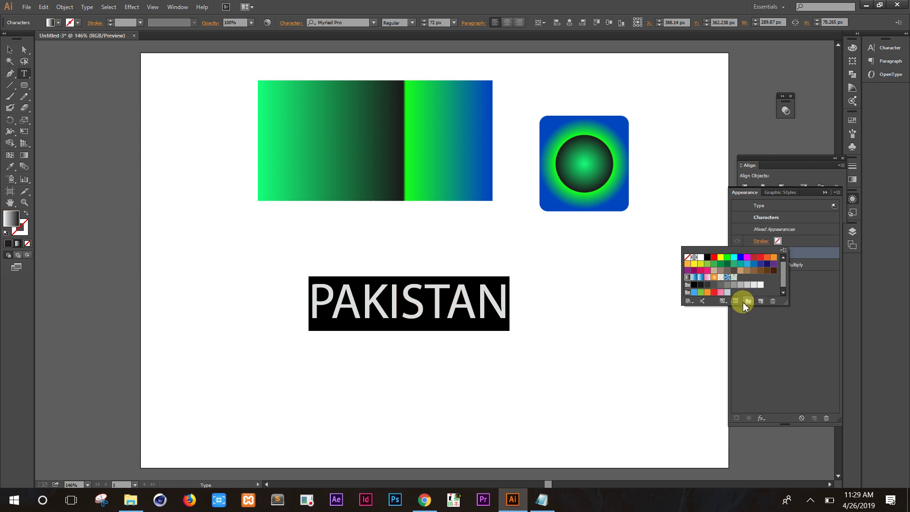
click(783, 250)
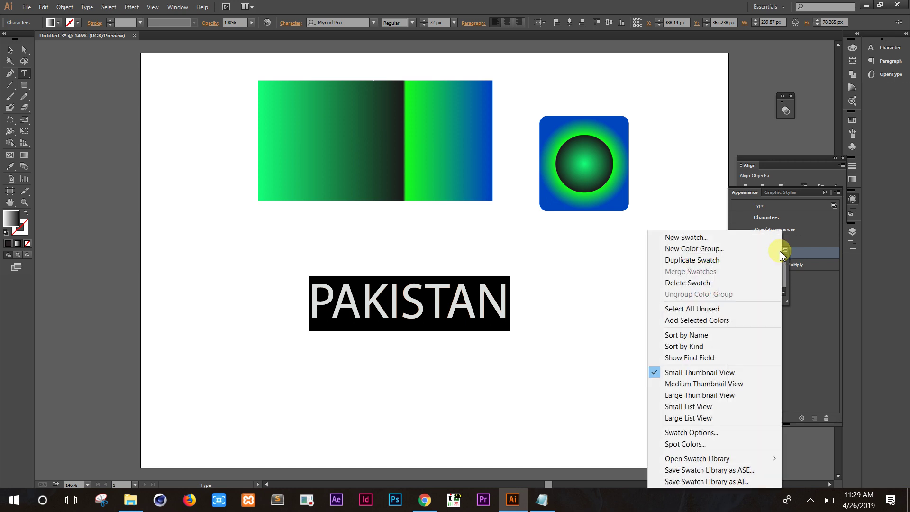
click(717, 397)
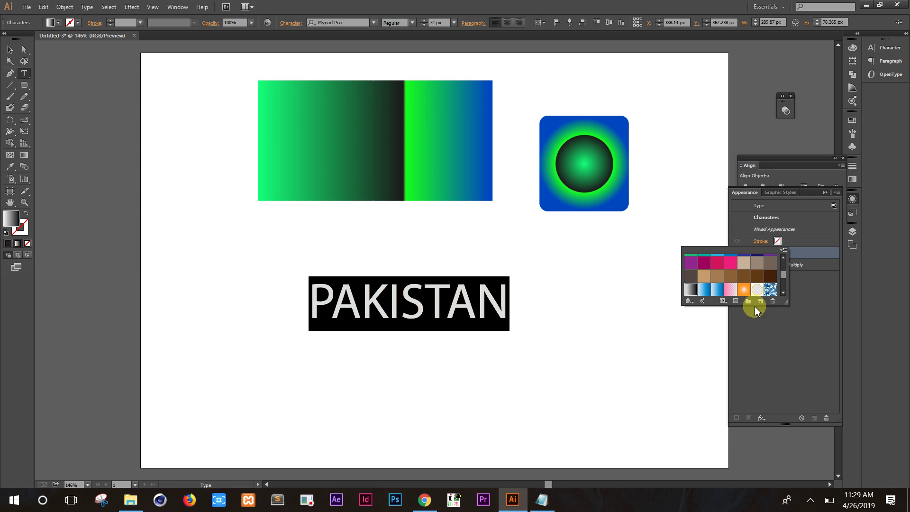
click(708, 292)
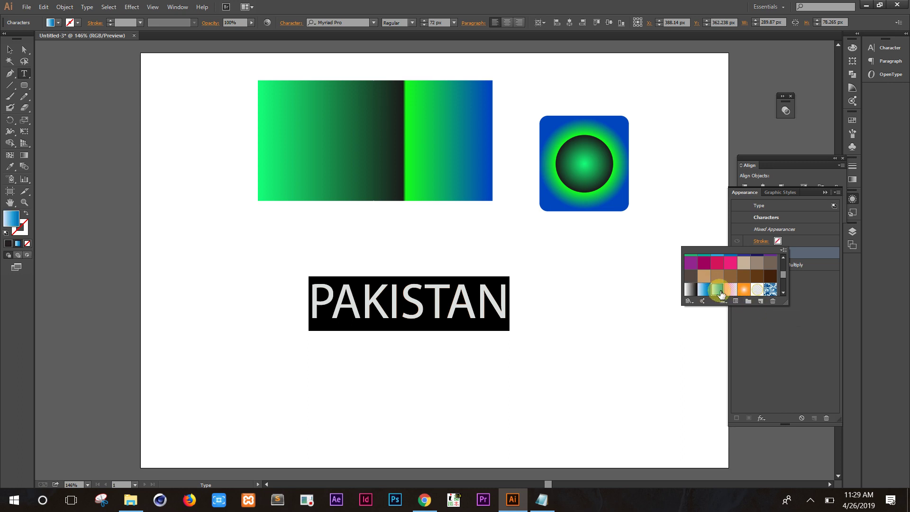
click(729, 293)
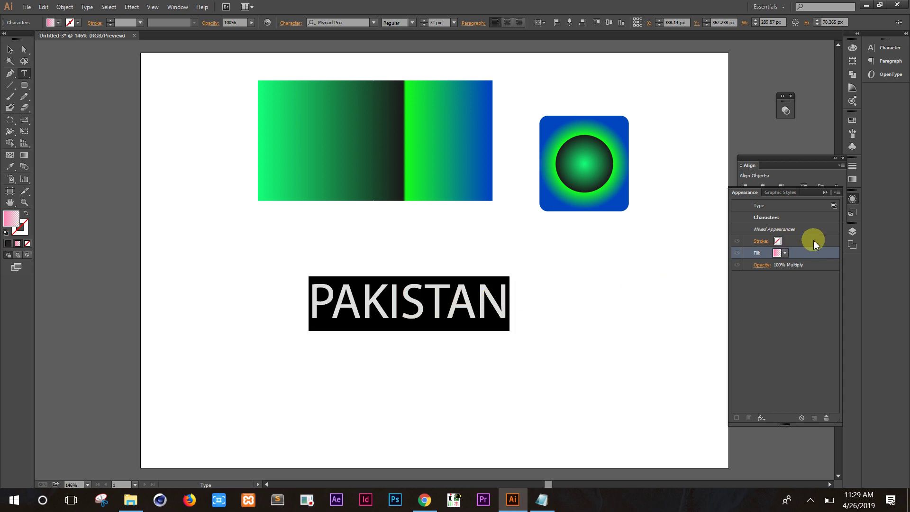
Apply Chrome Highlight from Graphic Styles, then return to the Appearance panel
click(780, 193)
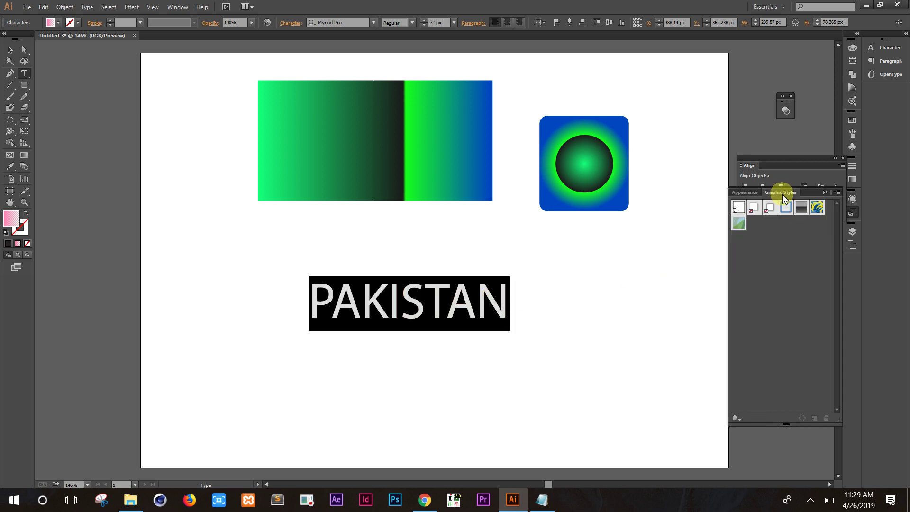
click(804, 210)
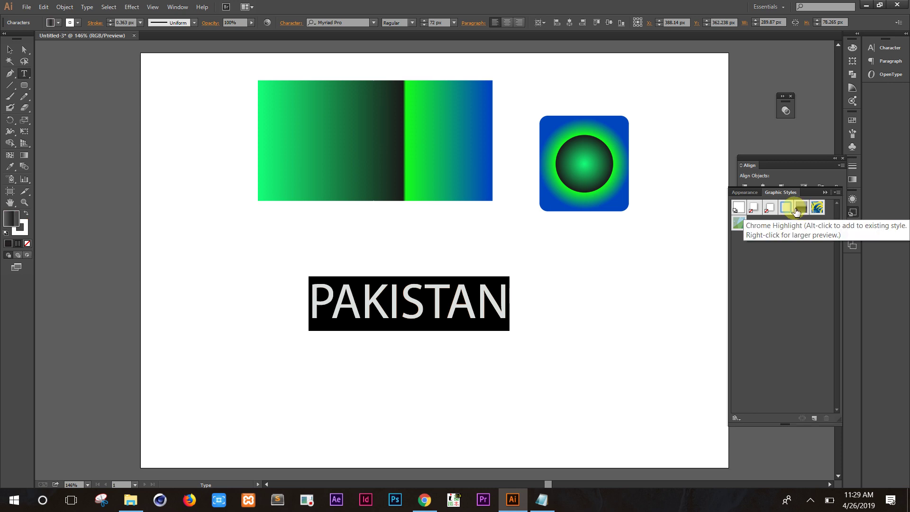
click(737, 193)
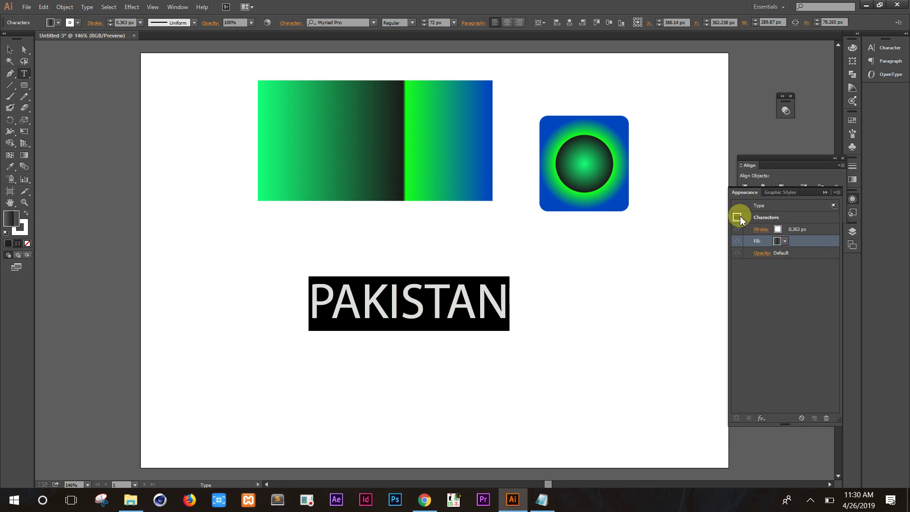
Mix a lavender fill colour for PAKISTAN from the Color panel spectrum
click(760, 244)
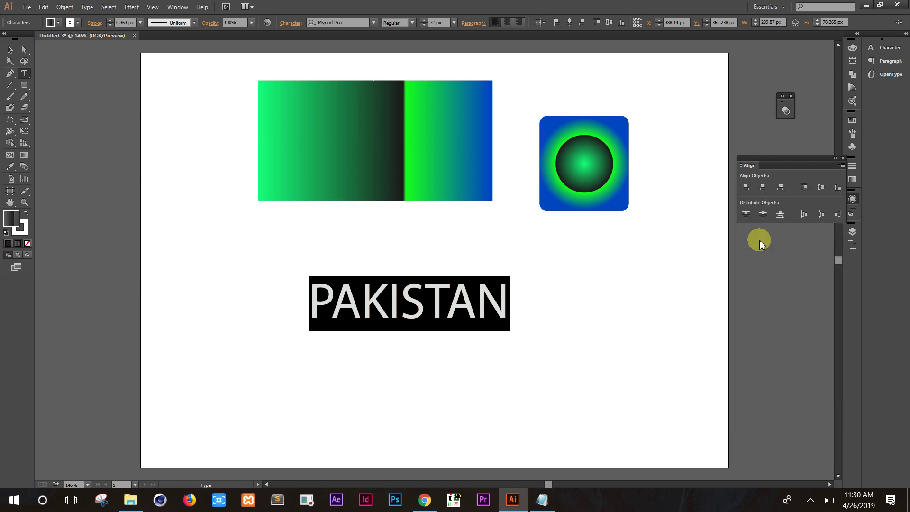
drag(788, 148, 811, 92)
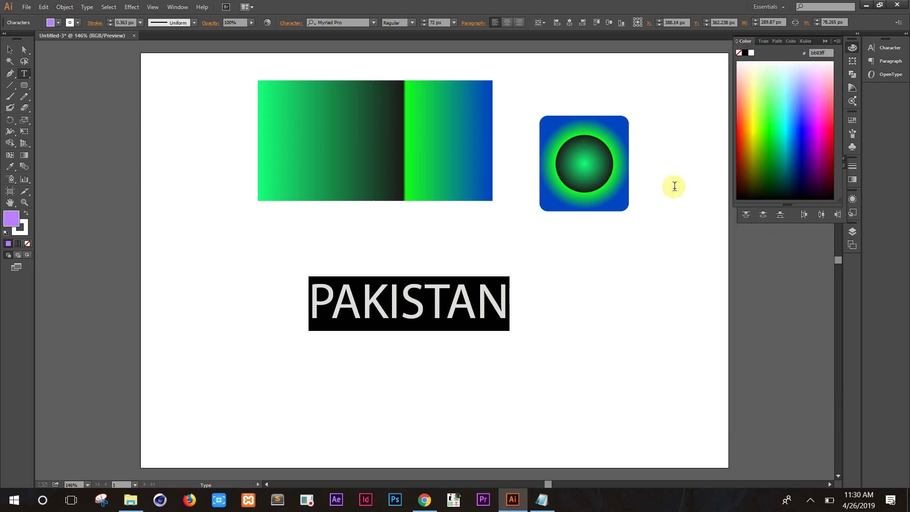
click(476, 302)
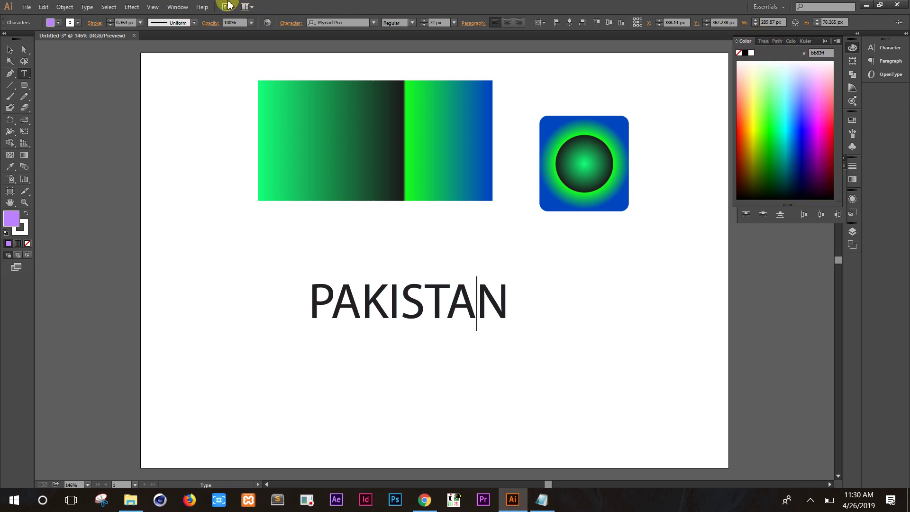
Show the Appearance panel and bring up the Fill swatch options menu
click(189, 9)
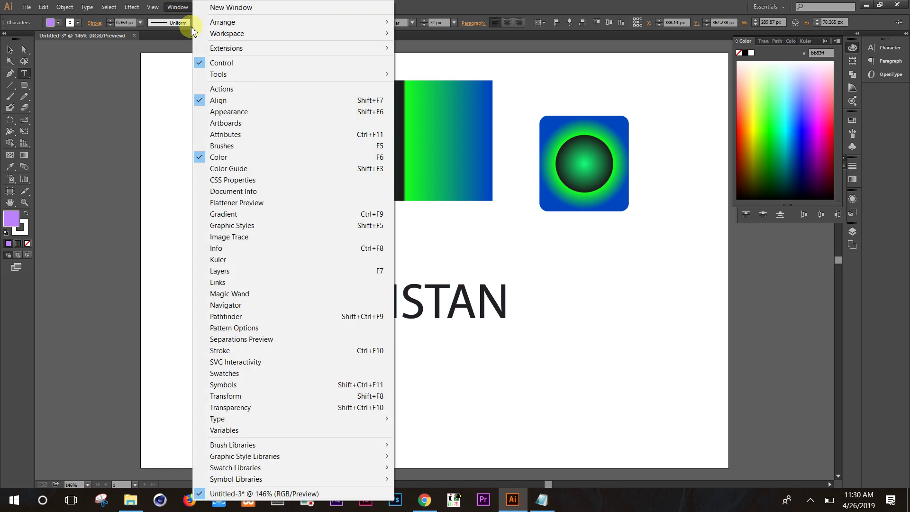
click(245, 116)
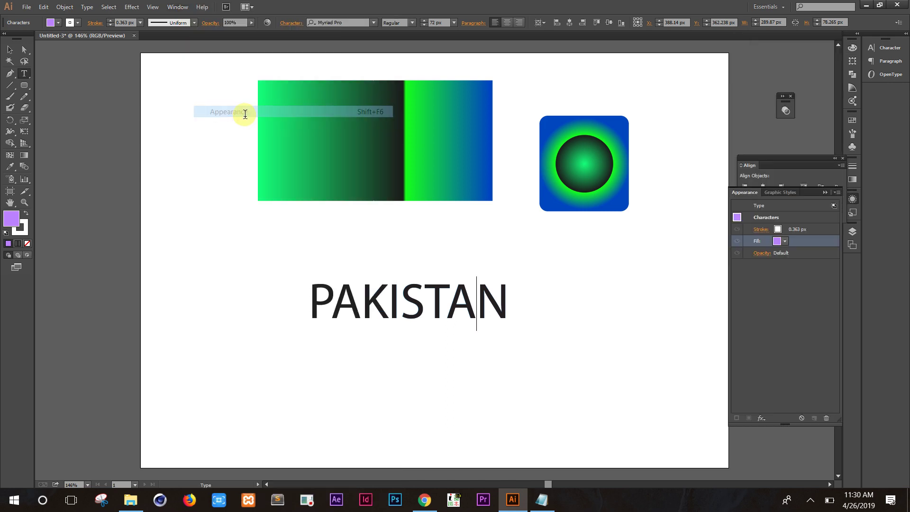
click(784, 241)
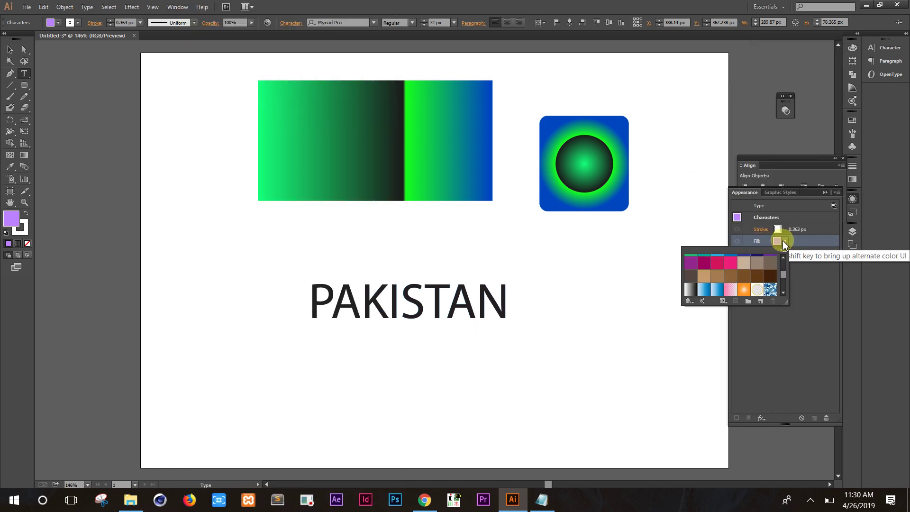
click(785, 250)
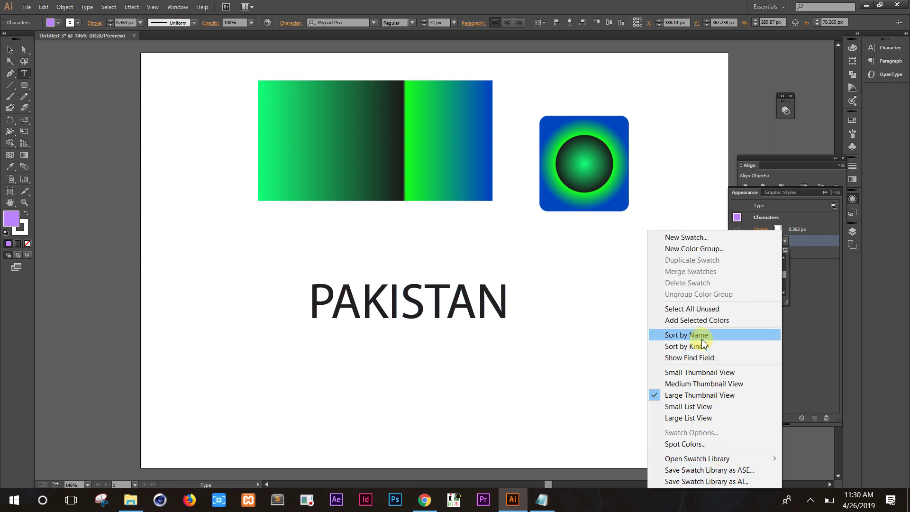
Define the new swatch as a Global Process Color, checking HSB then RGB colour modes
click(706, 237)
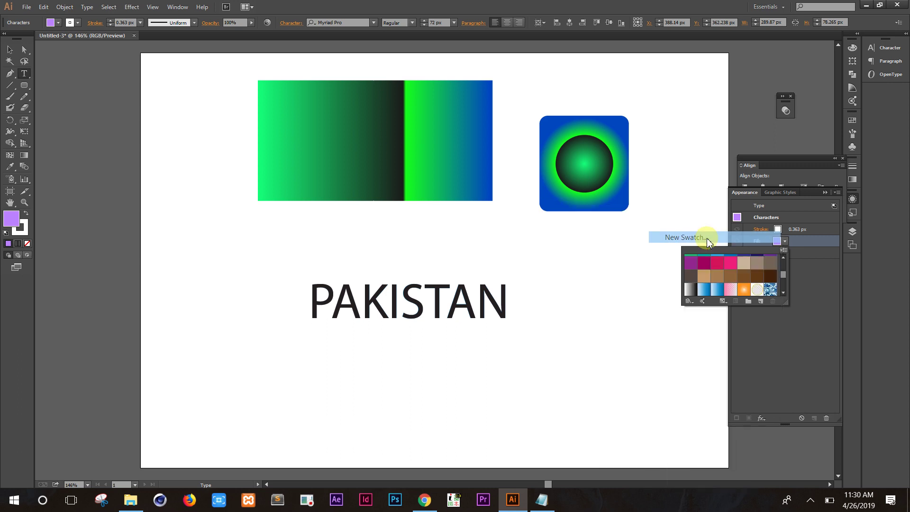
mouse_move(454, 165)
mouse_down()
mouse_move(740, 167)
mouse_move(536, 168)
mouse_up()
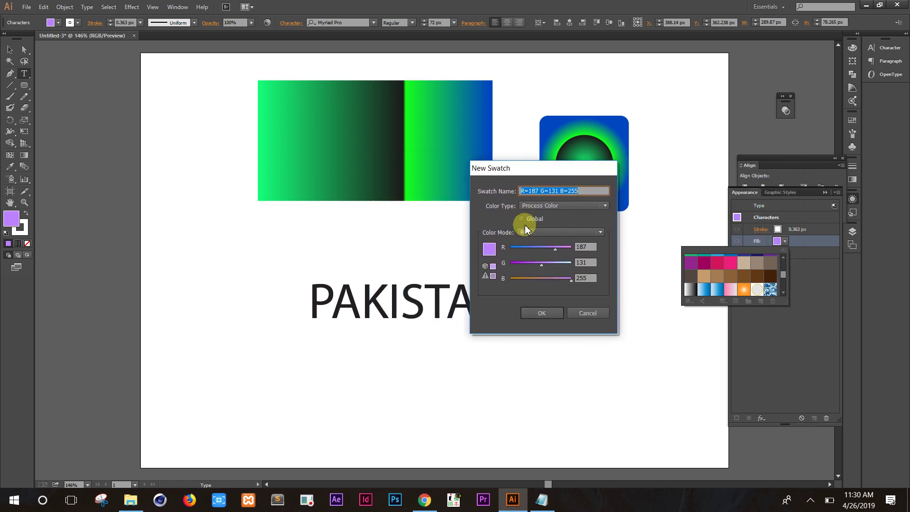
click(539, 206)
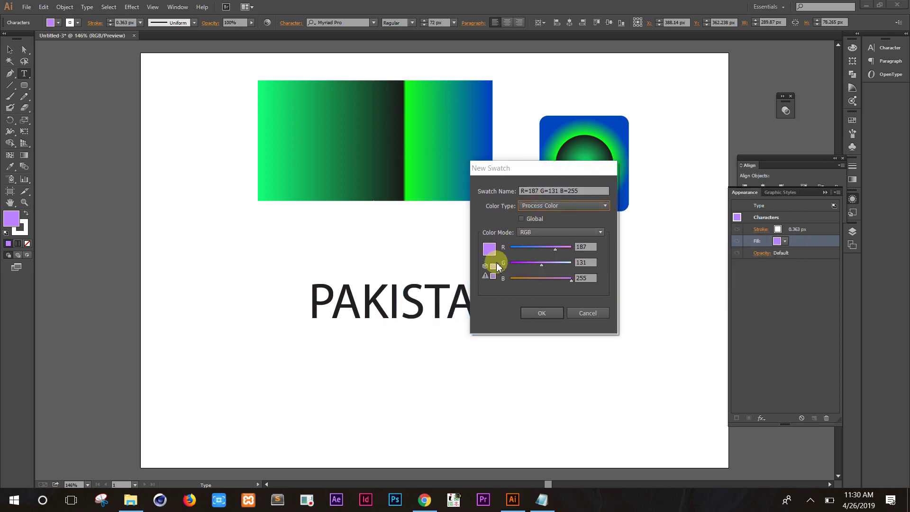
click(553, 207)
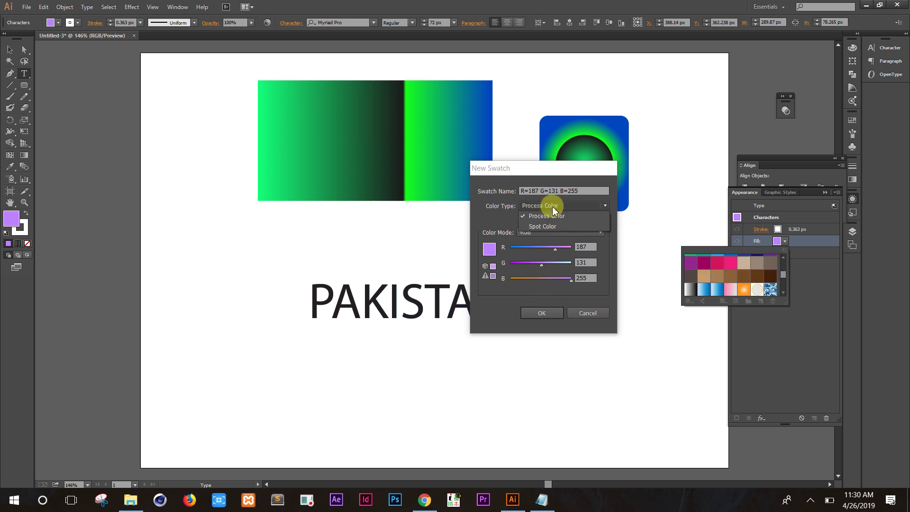
click(552, 208)
click(549, 207)
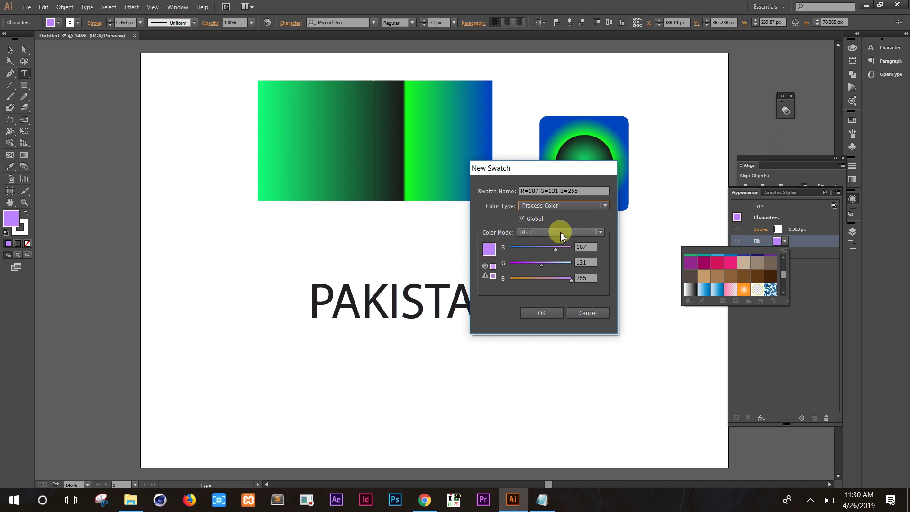
click(559, 231)
click(546, 263)
click(559, 232)
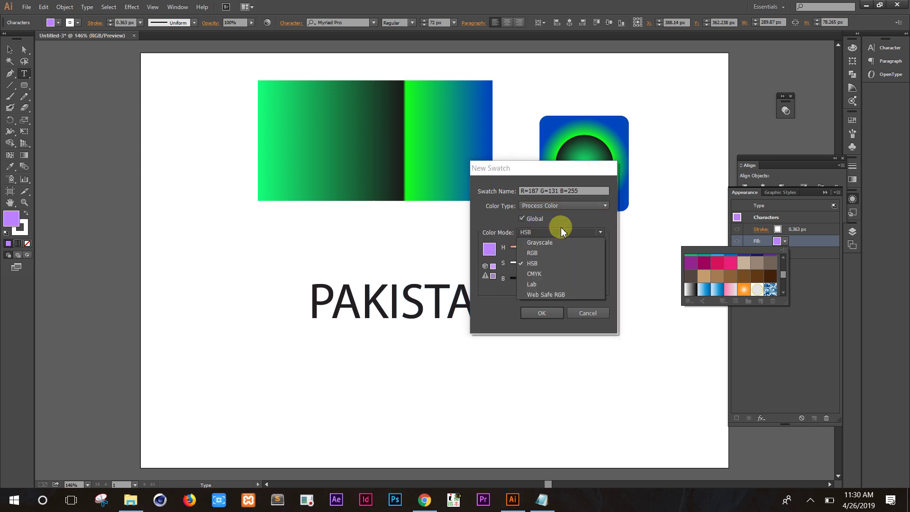
click(548, 248)
Confirm the lavender swatch, try the Sky gradient, then reselect PAKISTAN and dismiss the swatch list
click(547, 317)
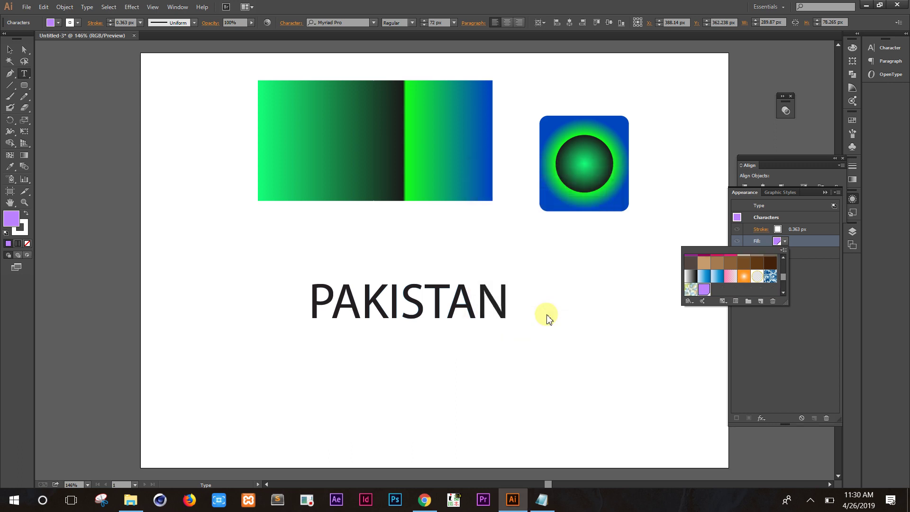
click(704, 280)
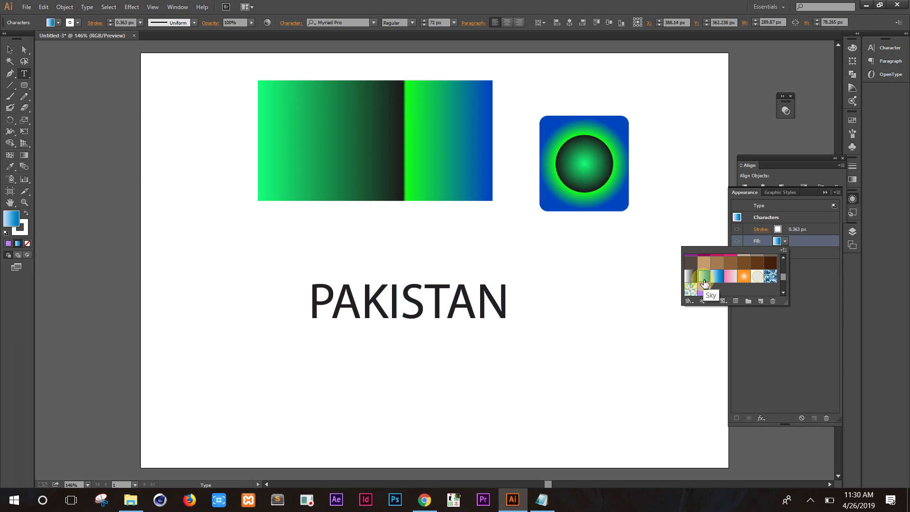
click(494, 298)
double_click(502, 301)
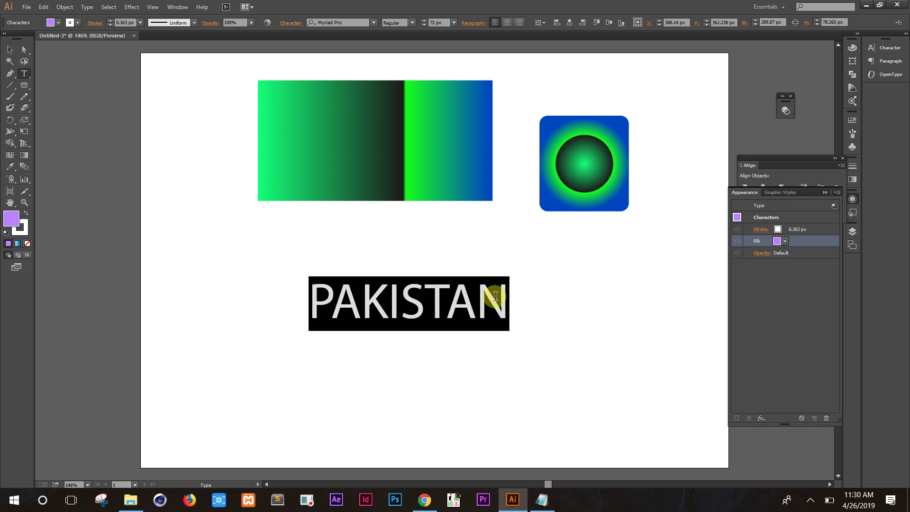
click(776, 240)
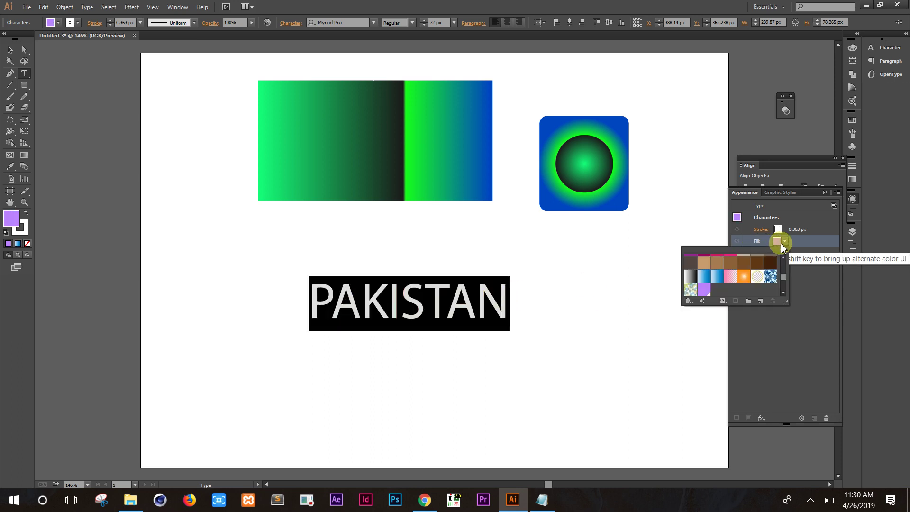
click(31, 160)
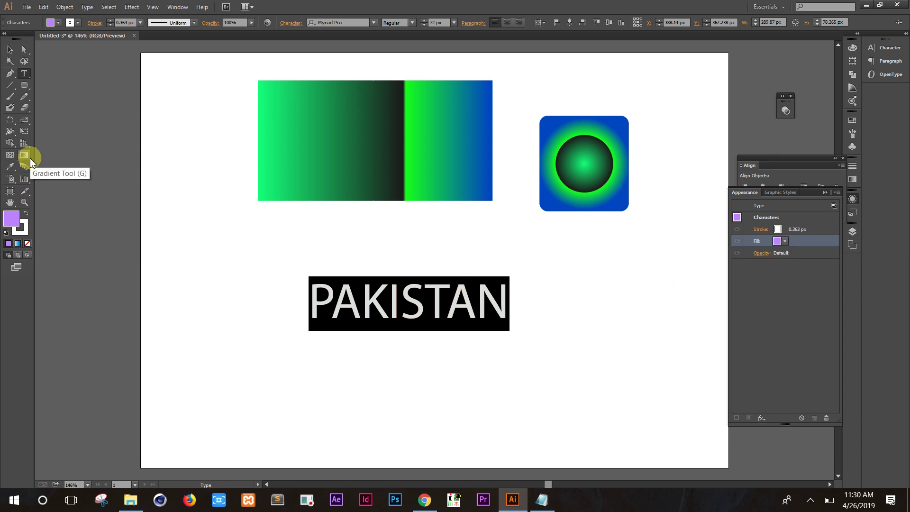
Switch the fill to a blue linear gradient, reverse it, and select its light blue end stop
click(19, 243)
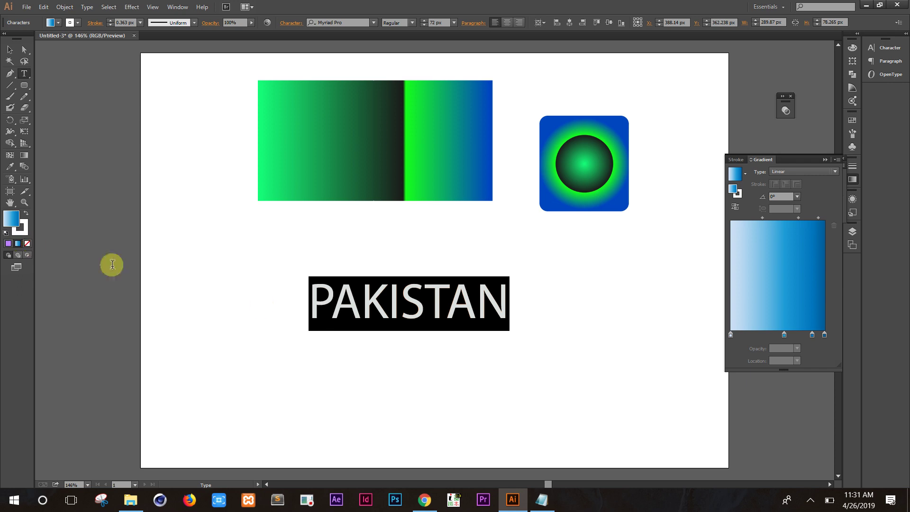
click(373, 320)
double_click(373, 320)
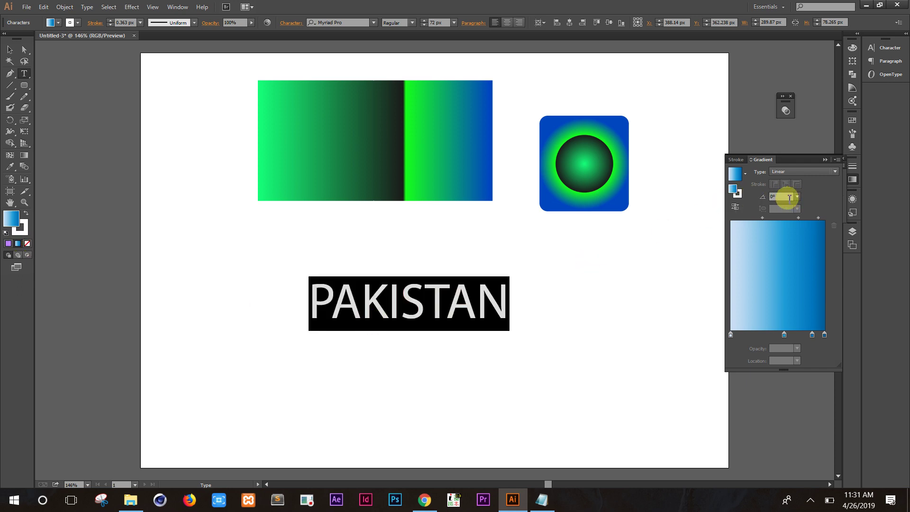
click(736, 207)
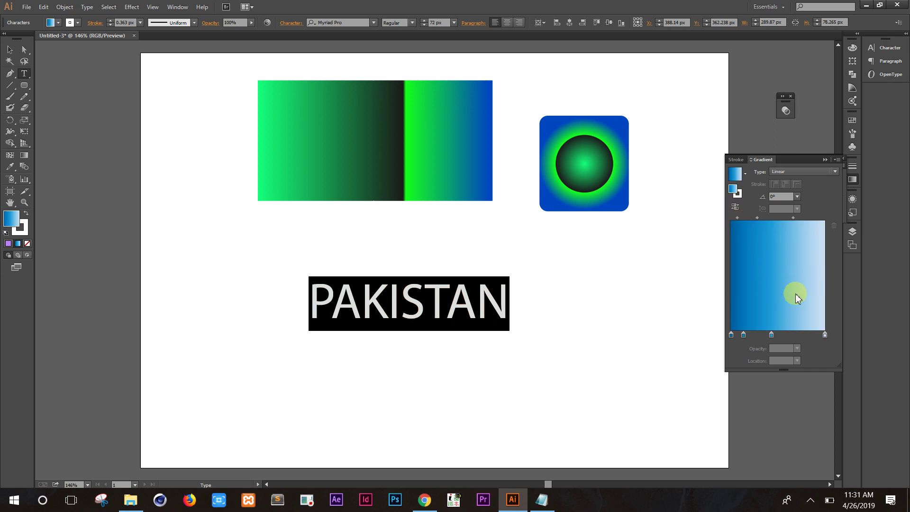
click(825, 335)
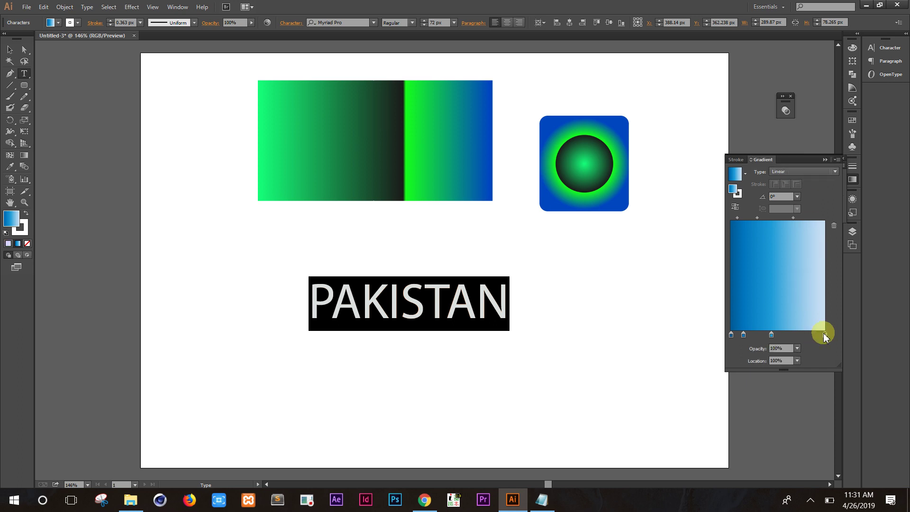
click(369, 308)
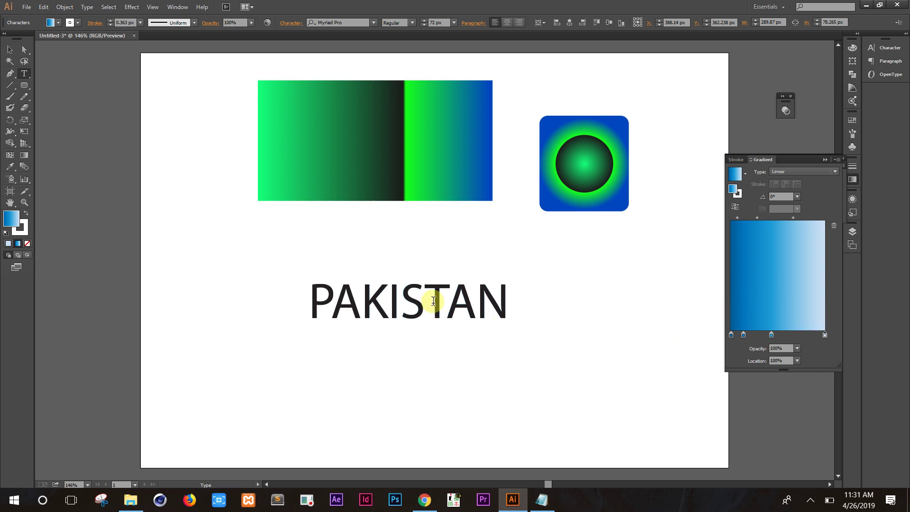
Sample the rectangle's green gradient with the Eyedropper, reselect PAKISTAN, and swap fill and stroke
double_click(433, 300)
click(10, 166)
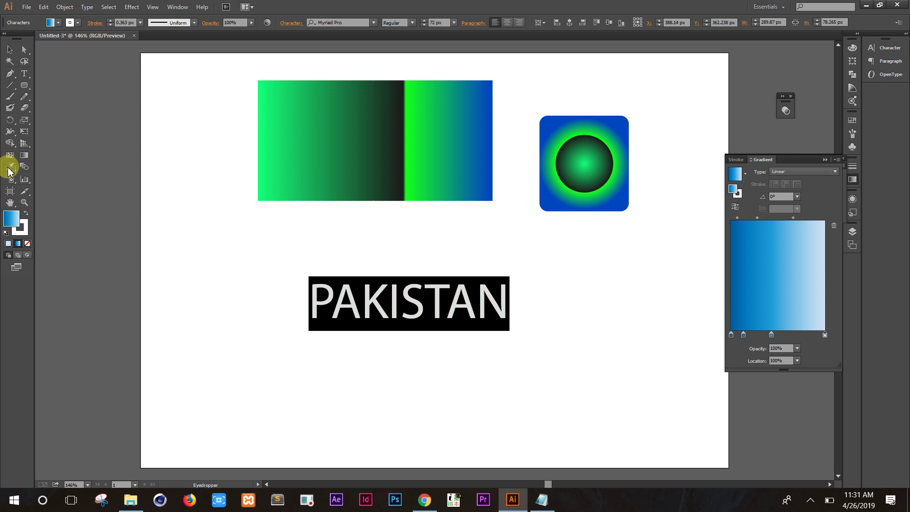
click(317, 153)
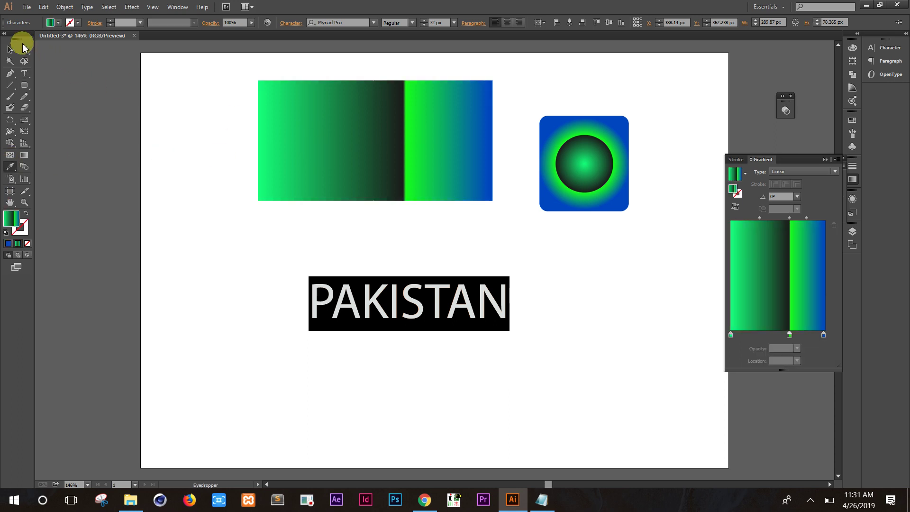
click(23, 50)
double_click(376, 310)
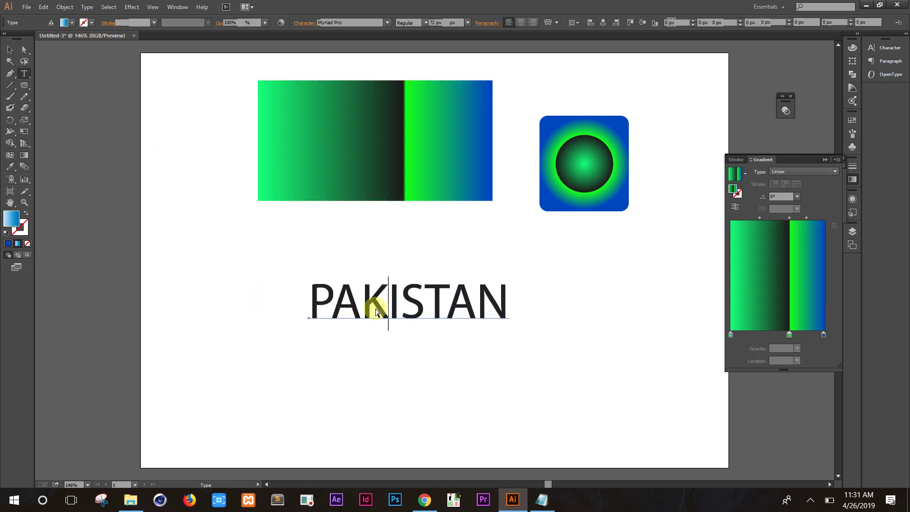
double_click(375, 312)
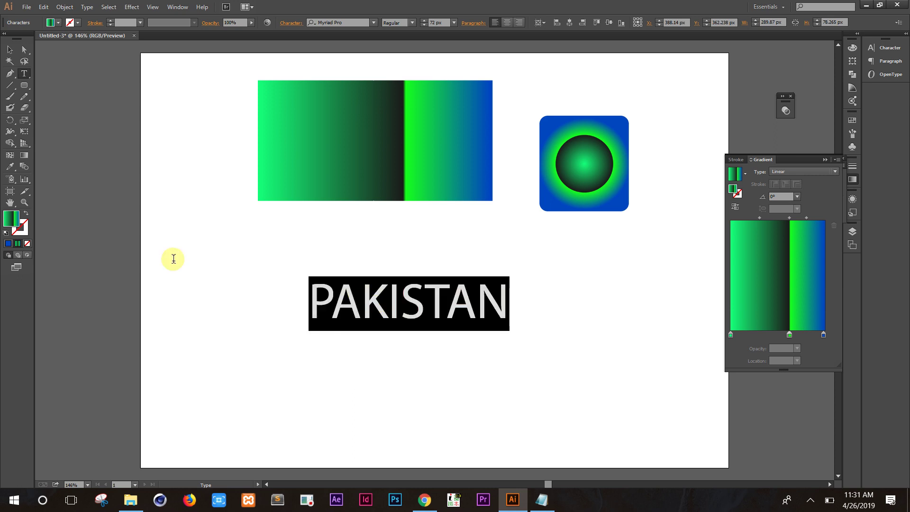
click(27, 215)
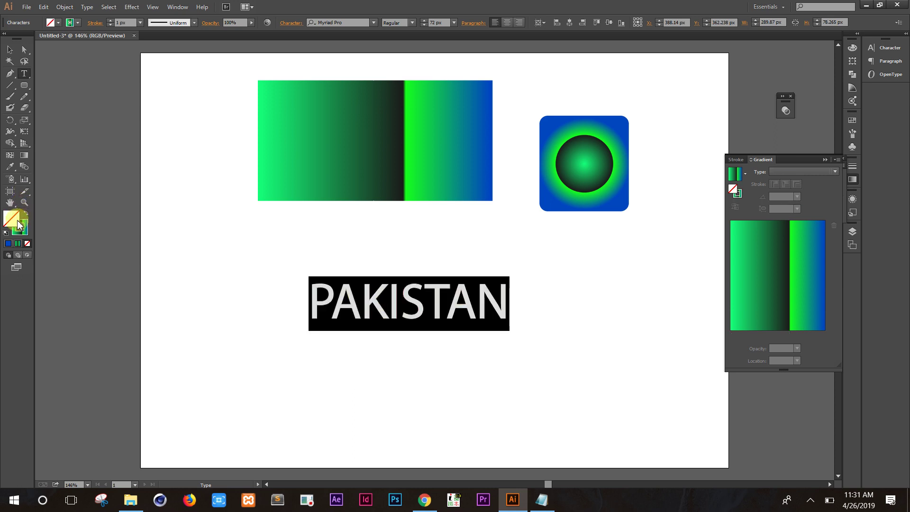
Choose dark green #115924 in the Color Picker as the text fill, then deselect
double_click(14, 222)
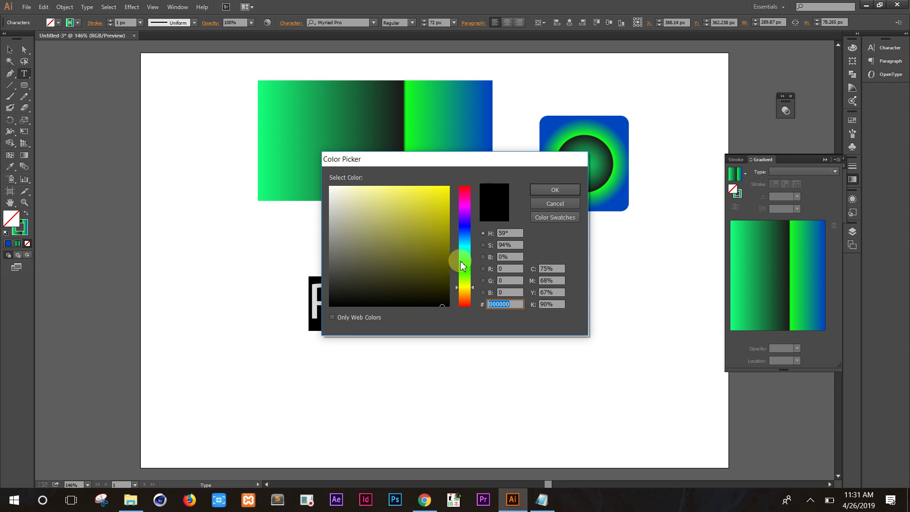
click(464, 261)
click(426, 264)
click(551, 190)
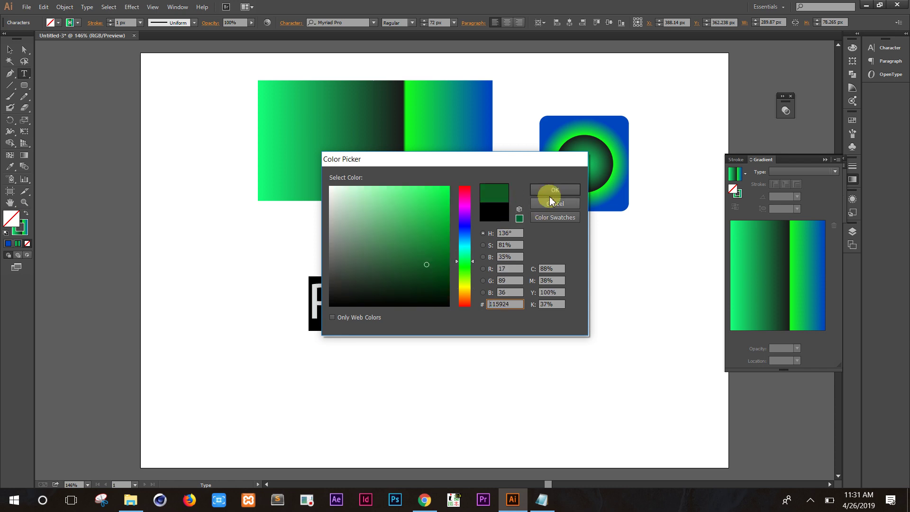
click(444, 315)
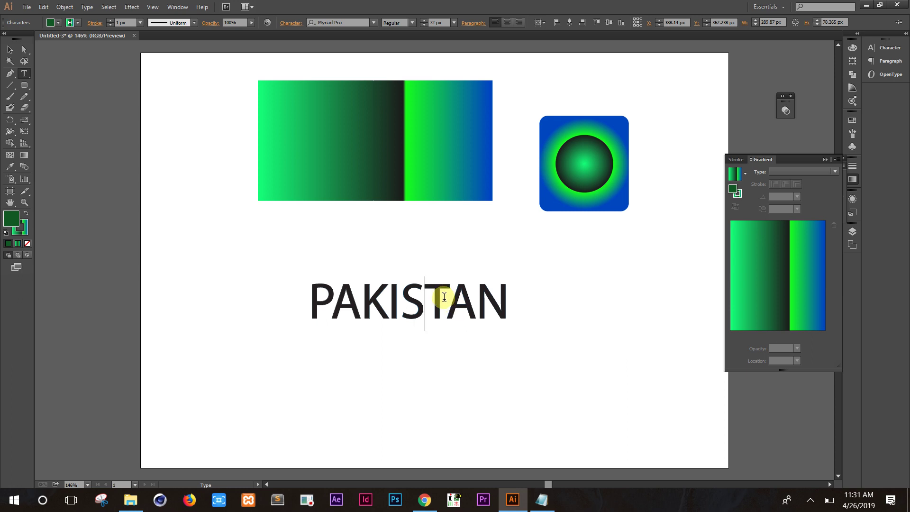
Select the word PAKISTAN and set both its stroke and fill to None
click(27, 243)
click(21, 235)
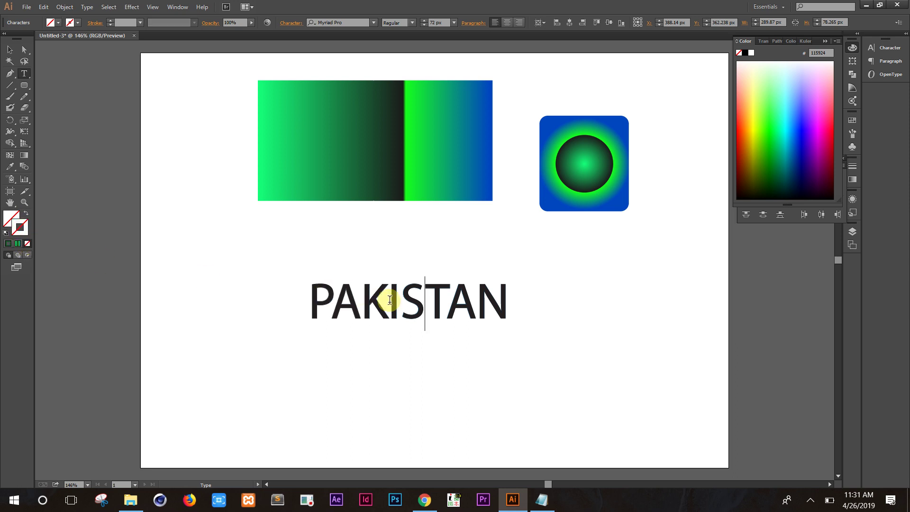
double_click(390, 300)
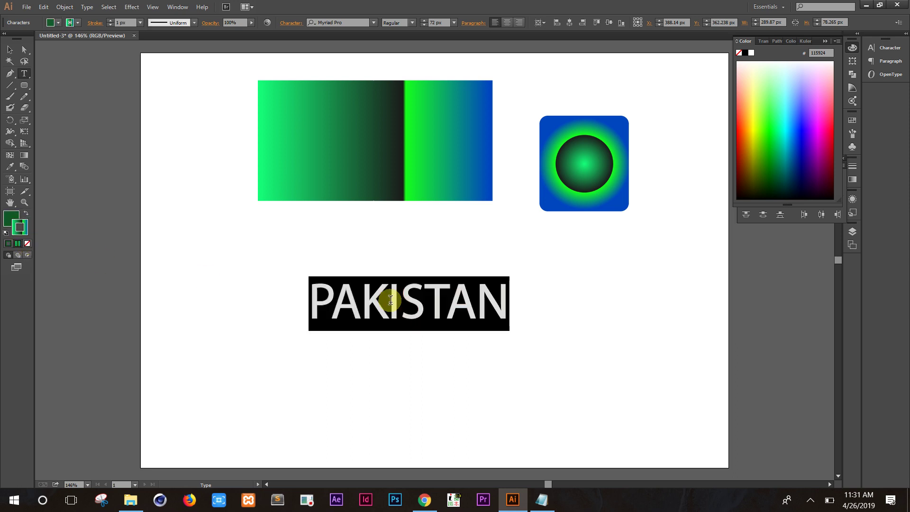
click(27, 244)
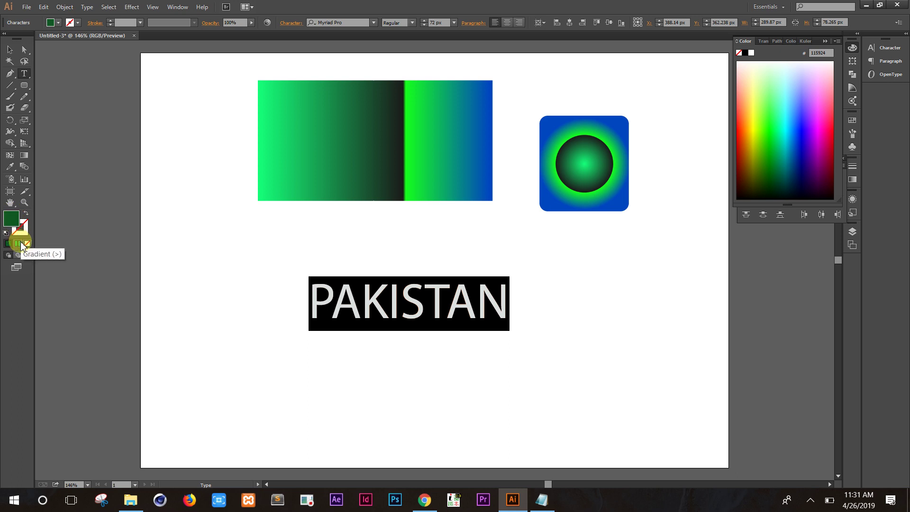
click(30, 243)
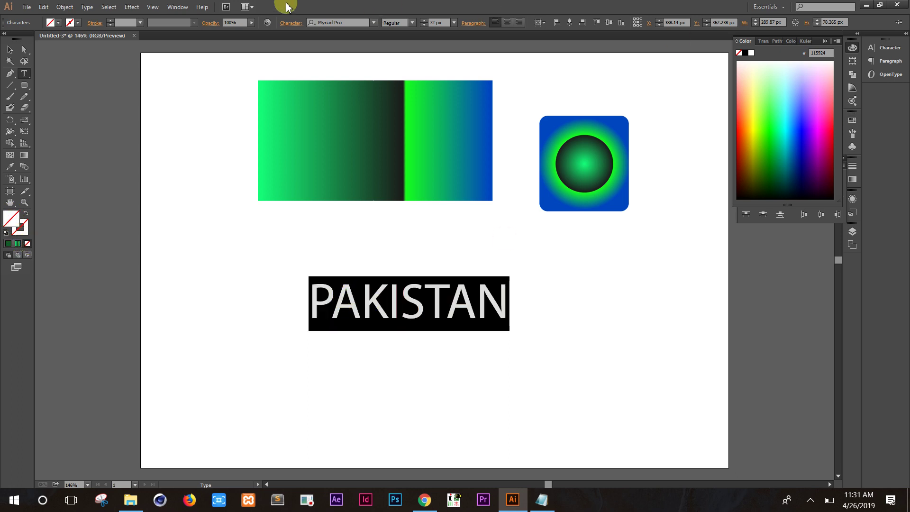
Show the Appearance panel and apply the Sky gradient swatch to the text fill
click(178, 6)
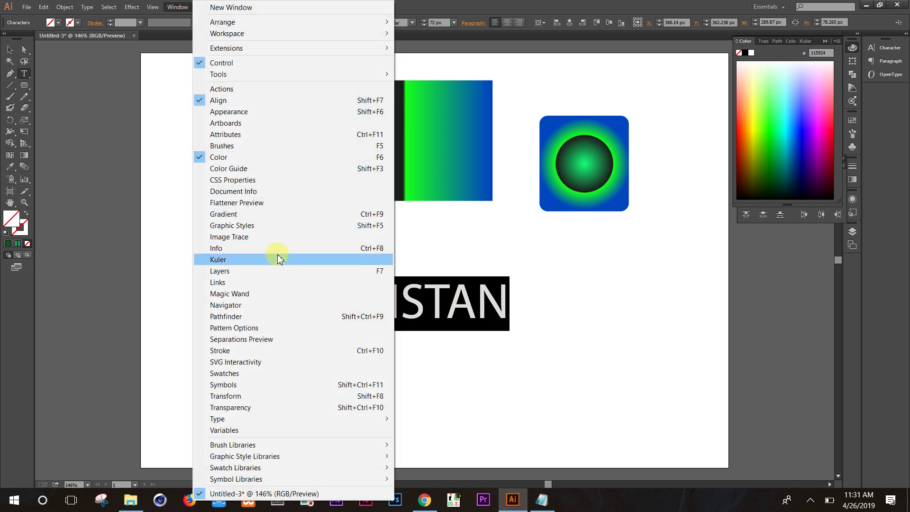
click(250, 111)
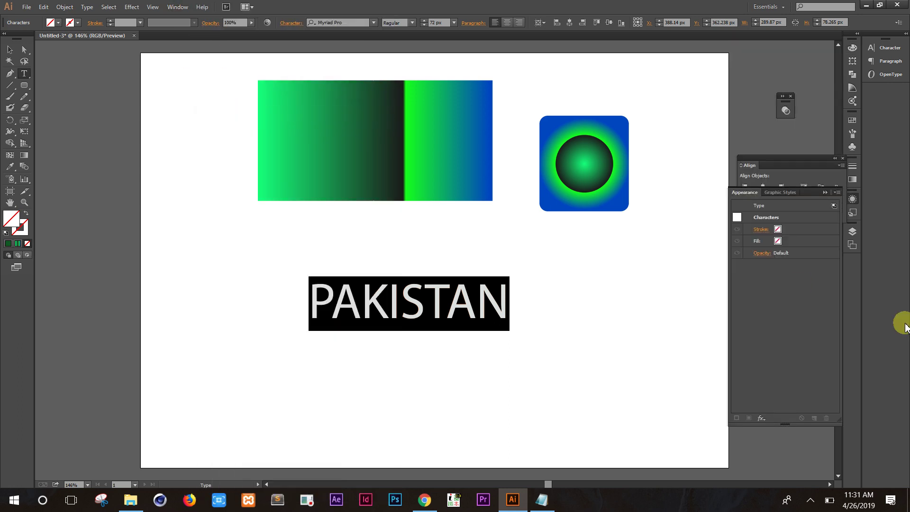
click(776, 244)
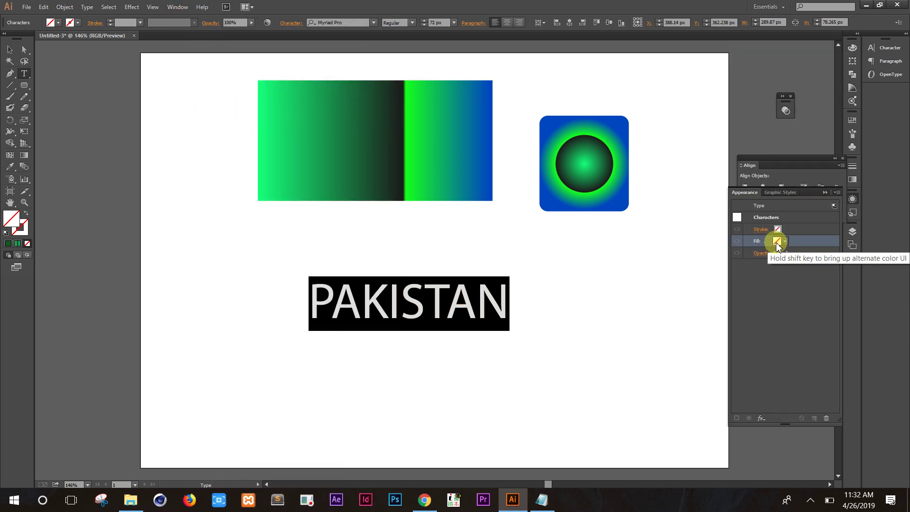
click(776, 242)
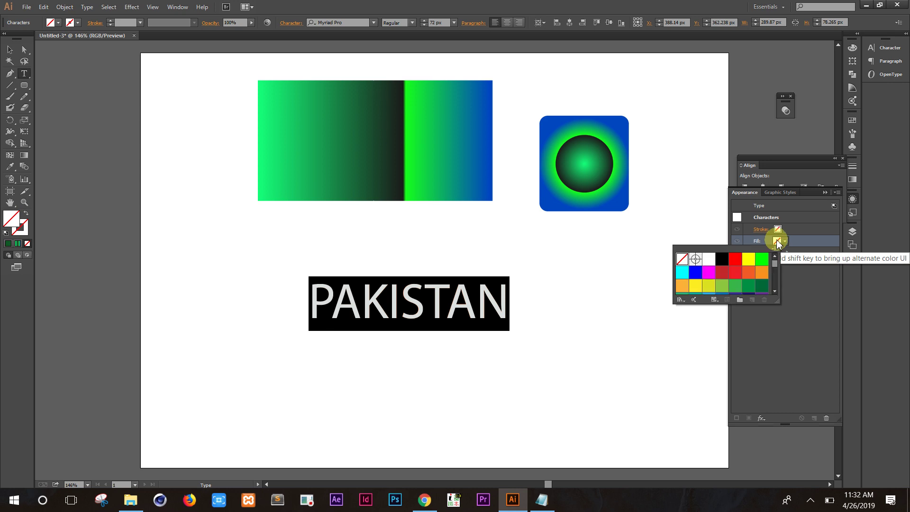
click(775, 273)
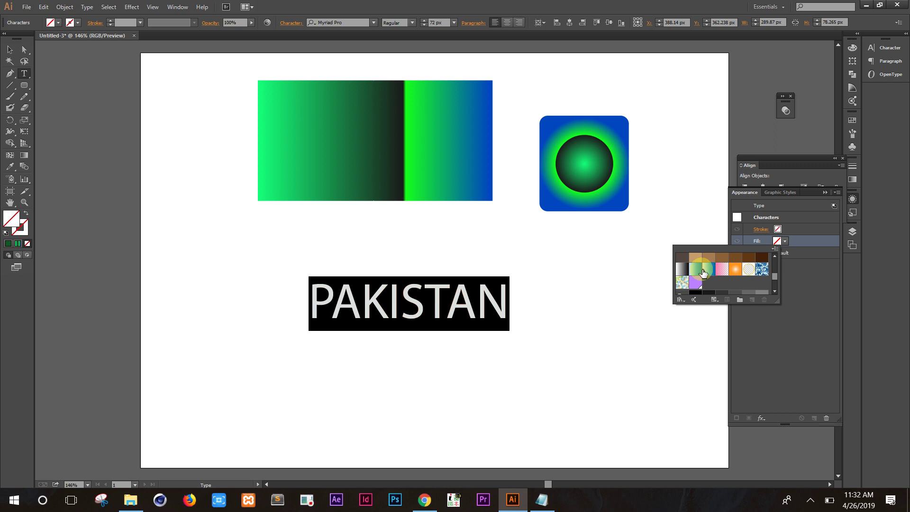
click(699, 271)
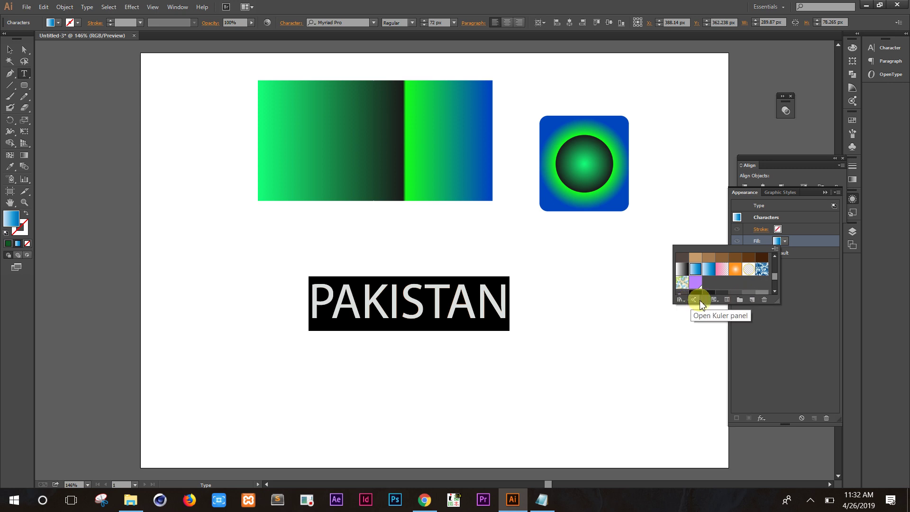
Open the Kuler panel, which shows no themes, then open and dismiss the Swatches options menu
click(699, 302)
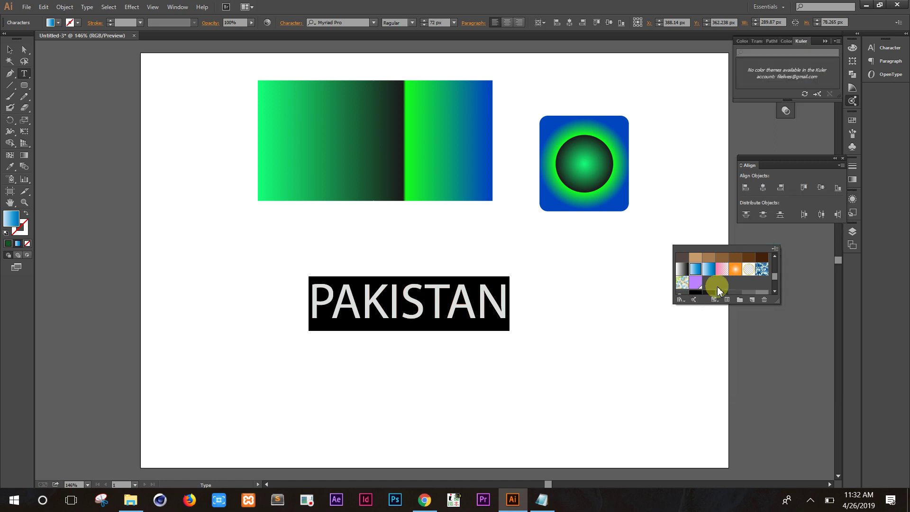
click(775, 250)
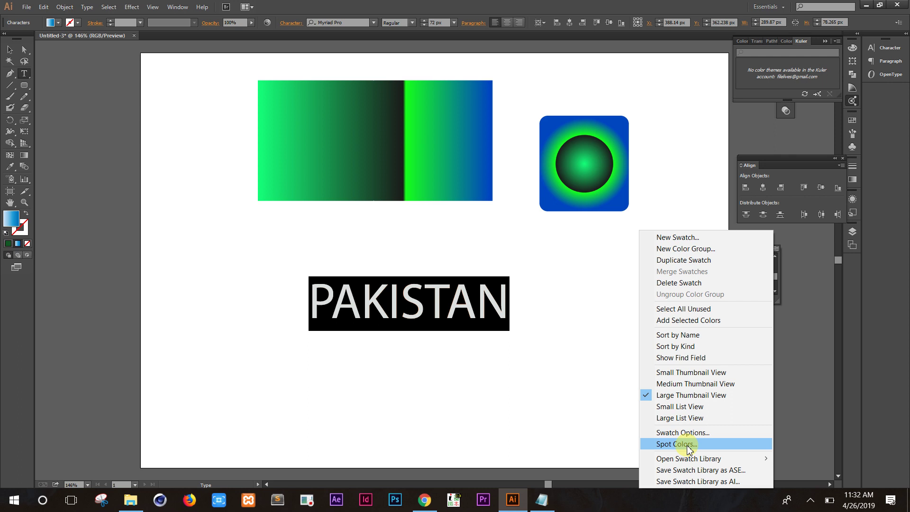
click(174, 338)
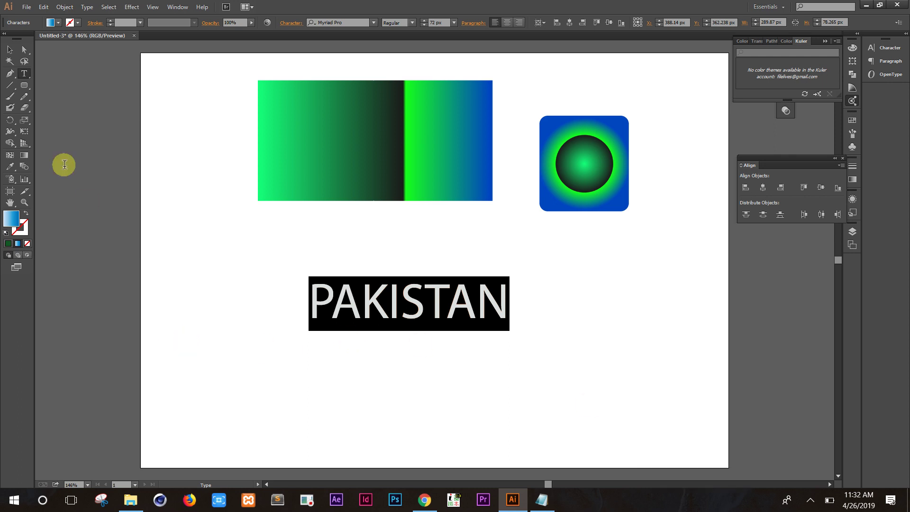
Draw a rounded rectangle below PAKISTAN, leaving its fill colour unchanged
click(27, 88)
drag(230, 379, 393, 456)
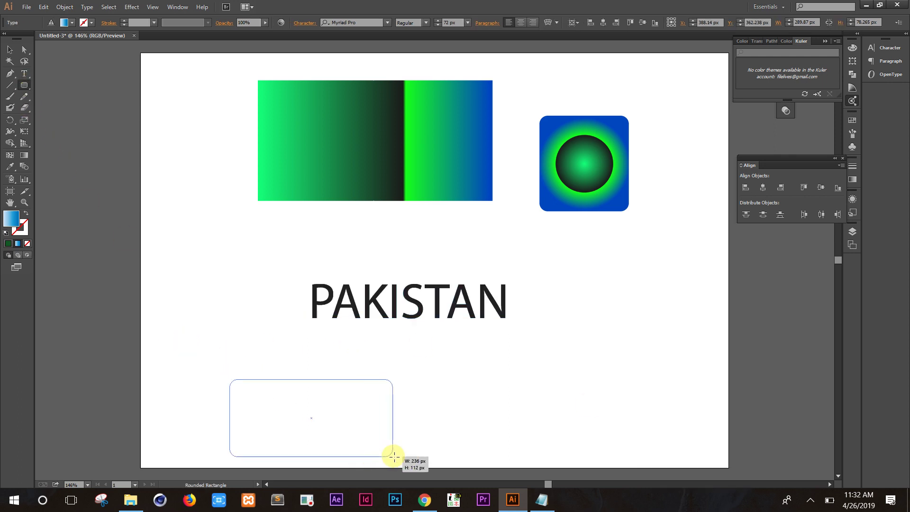
double_click(6, 219)
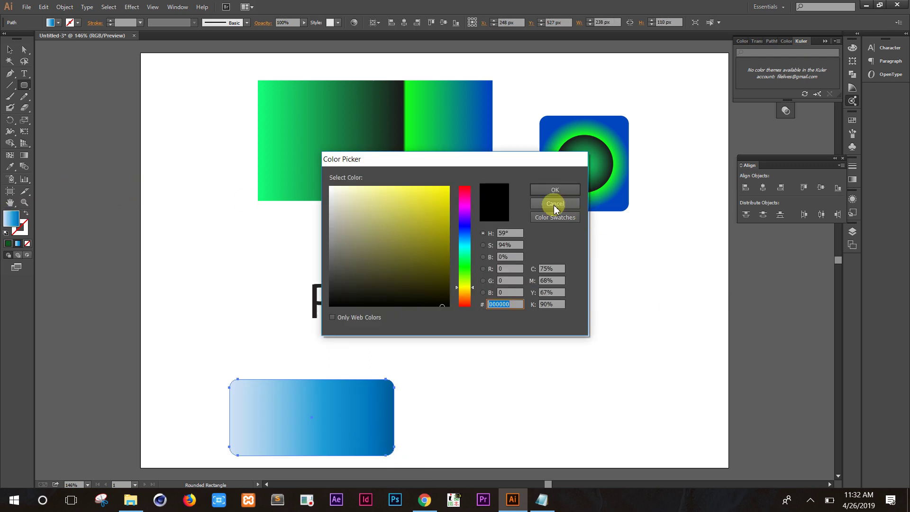
click(554, 203)
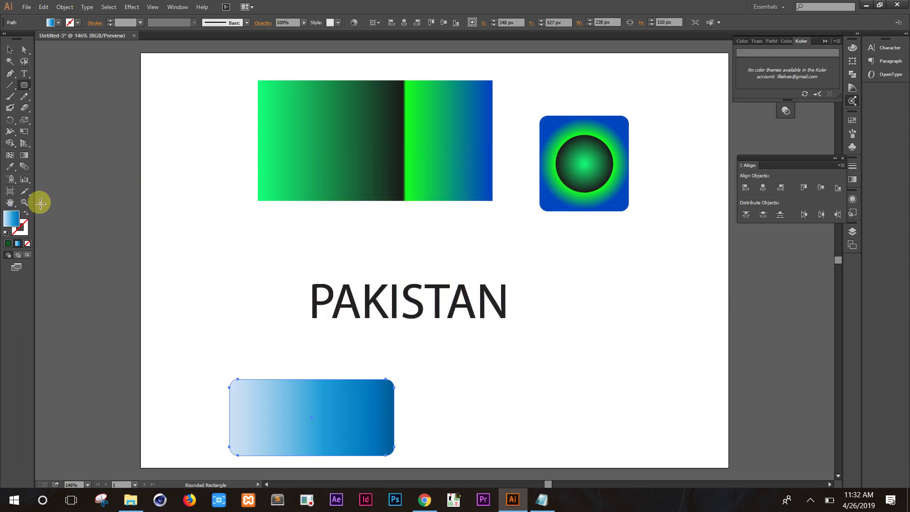
Angle the rectangle's gradient diagonally toward the upper right
click(24, 155)
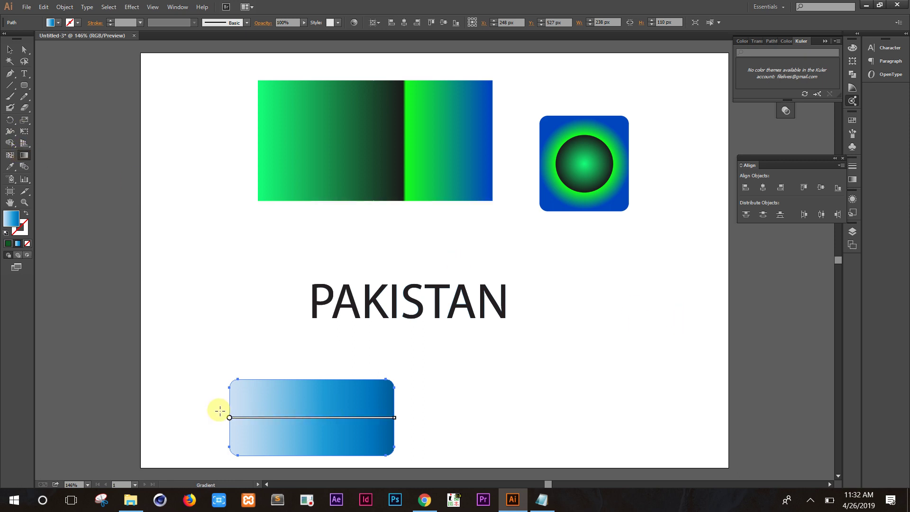
drag(229, 417, 319, 416)
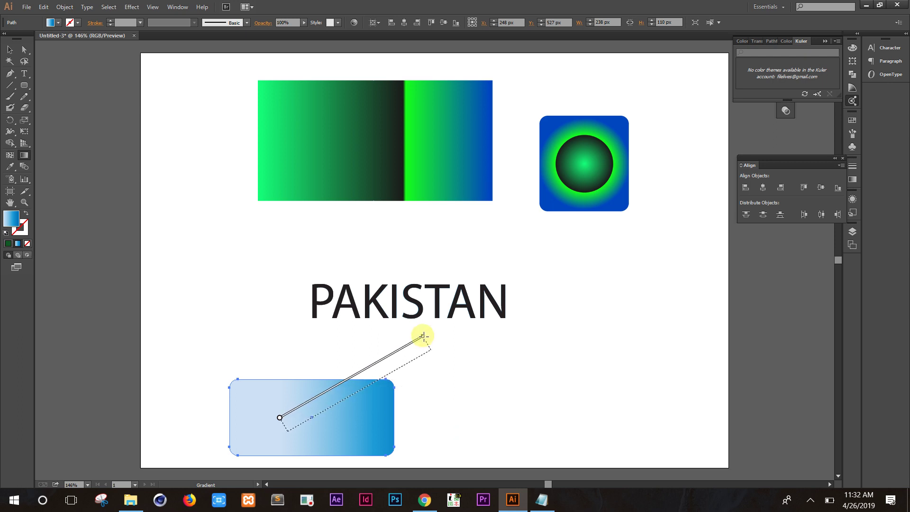
drag(451, 418, 429, 351)
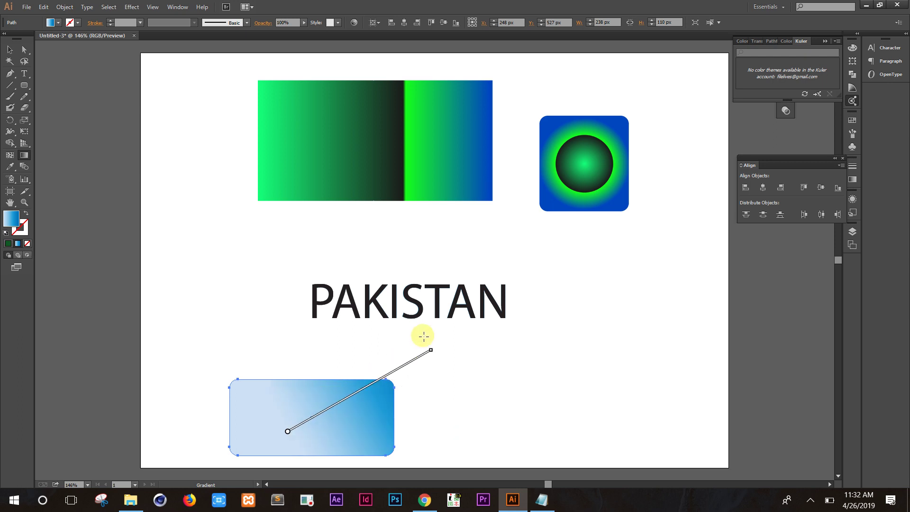
Make one gradient stop orange ffb46a and move it to the rectangle's middle
double_click(414, 366)
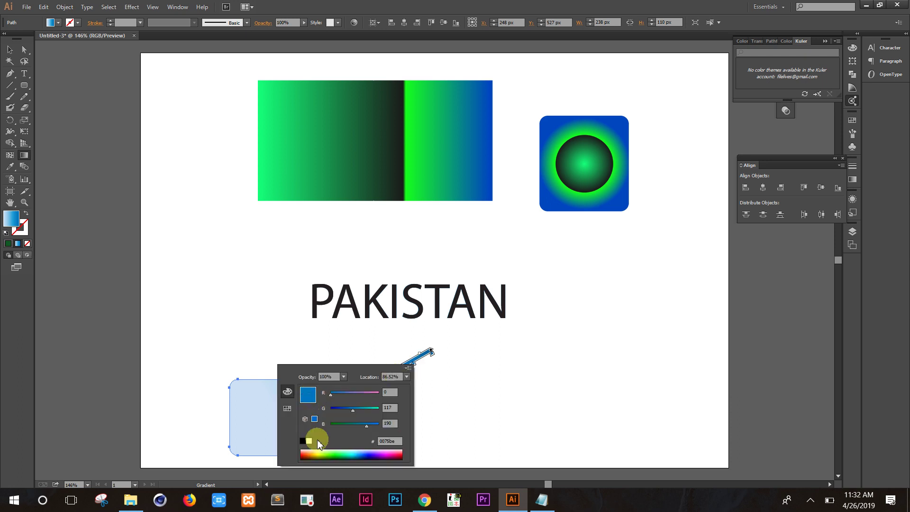
click(308, 451)
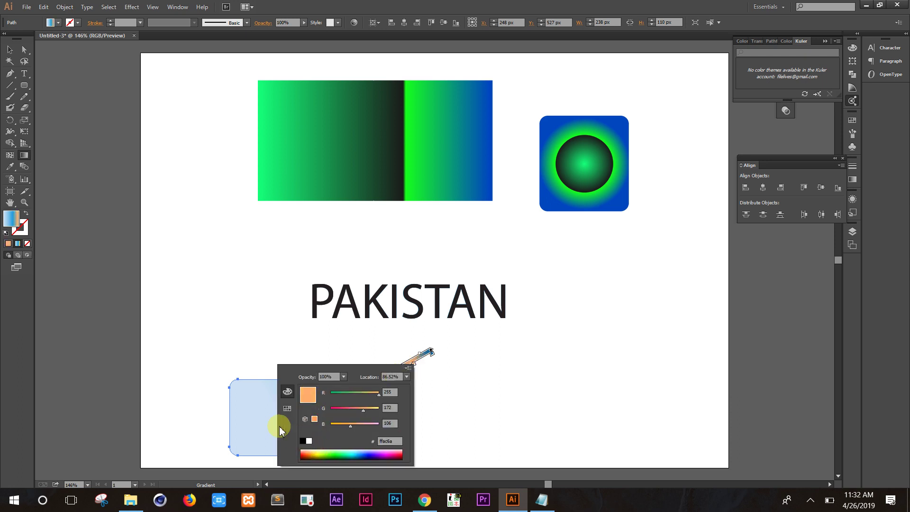
click(265, 408)
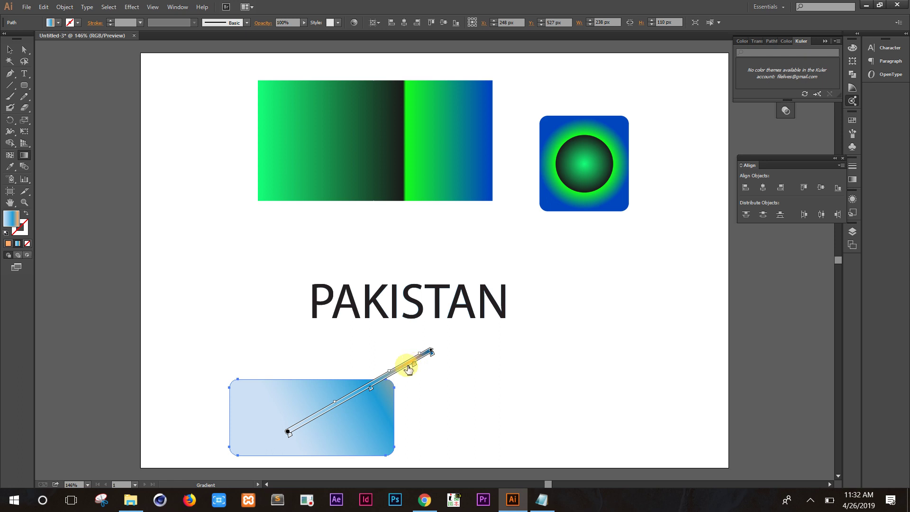
drag(414, 366, 321, 398)
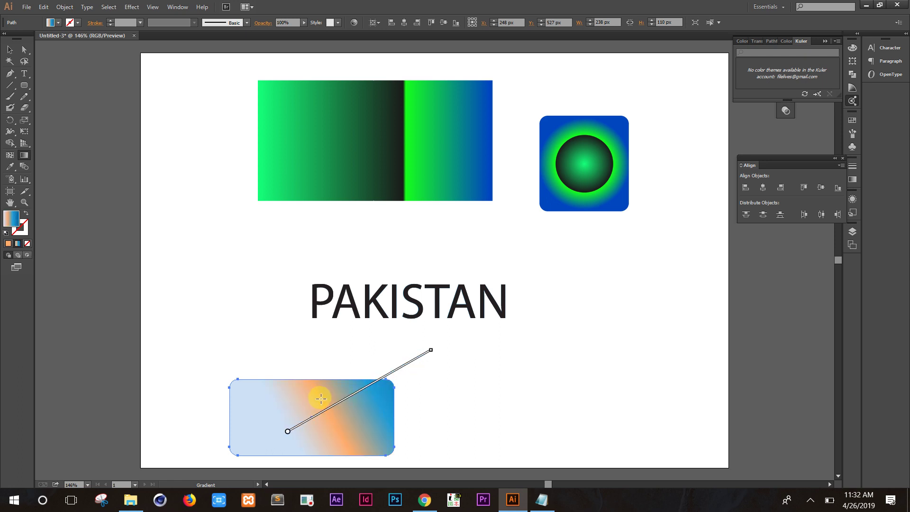